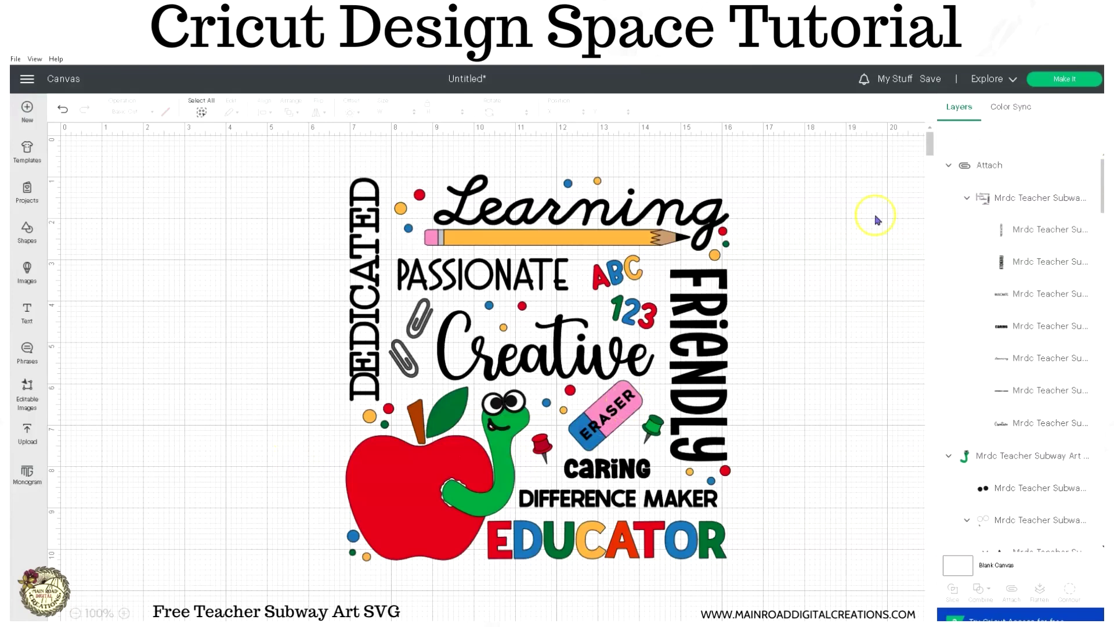
# Hide the attached group of black words, checking its contents by toggling its visibility
pyautogui.click(1088, 170)
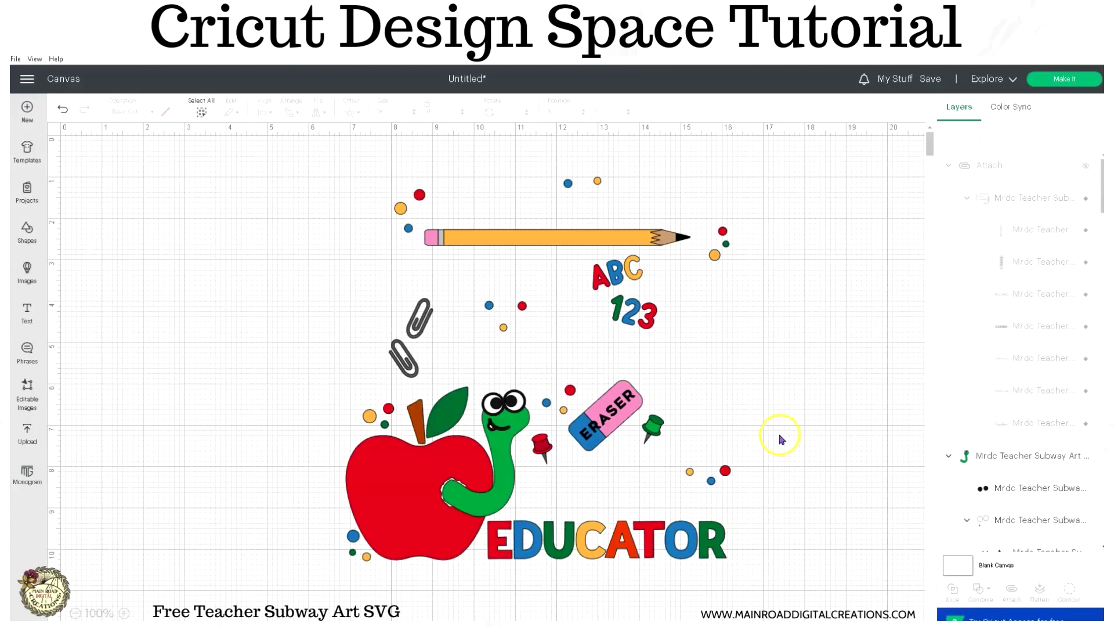
pyautogui.click(1088, 167)
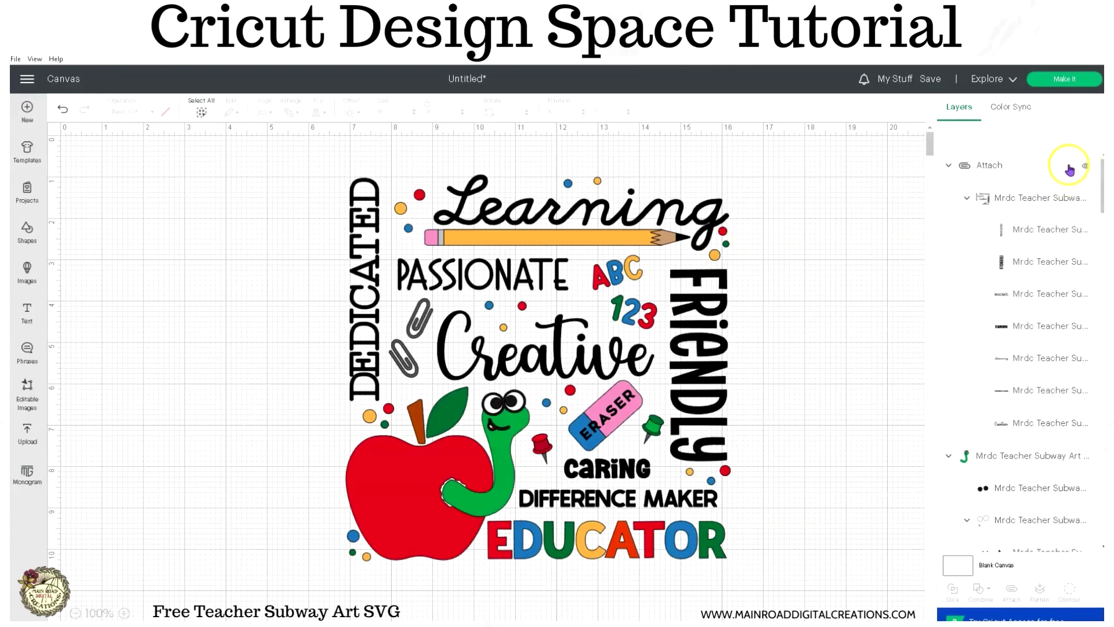
pyautogui.click(1086, 166)
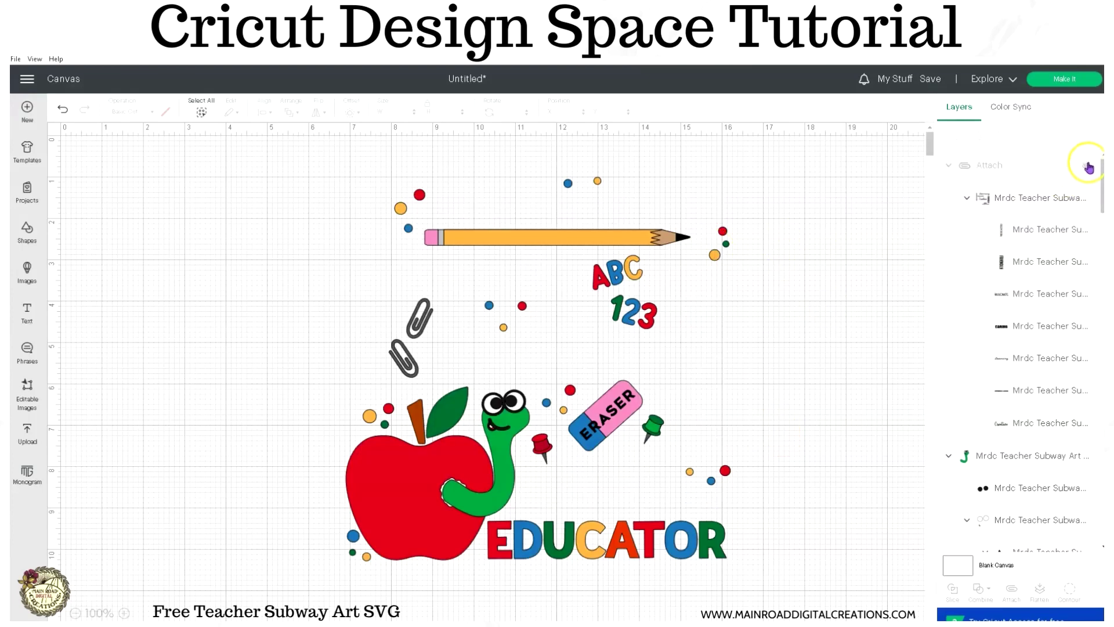
# Attach the pieces of the red group with the apple, dots, letters and number 3, and hide the attached layer
pyautogui.click(714, 256)
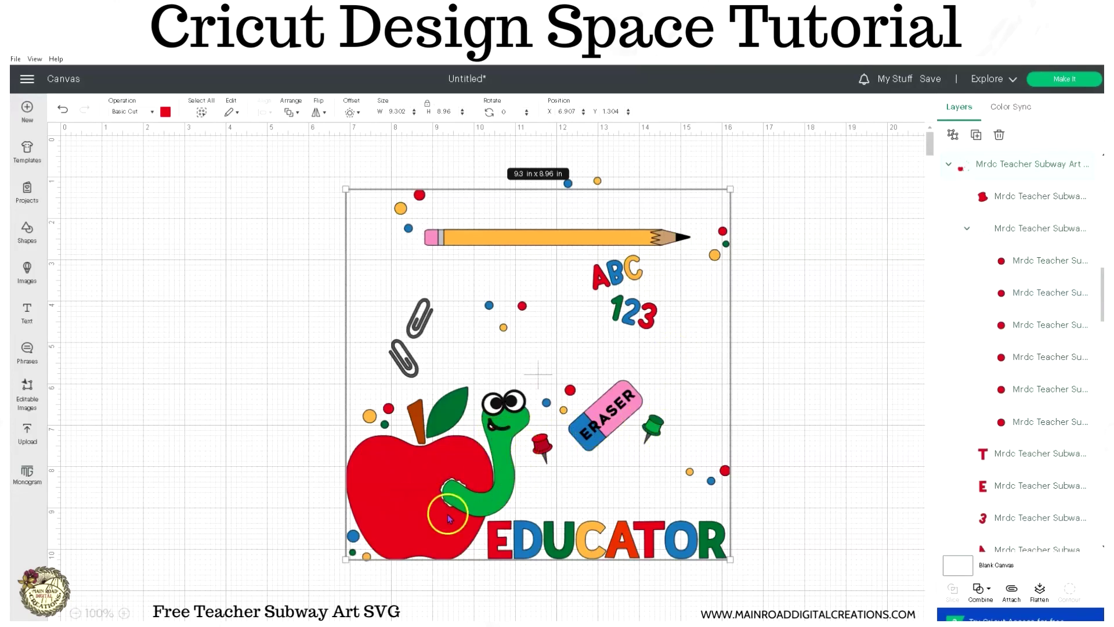
pyautogui.click(794, 333)
pyautogui.click(722, 233)
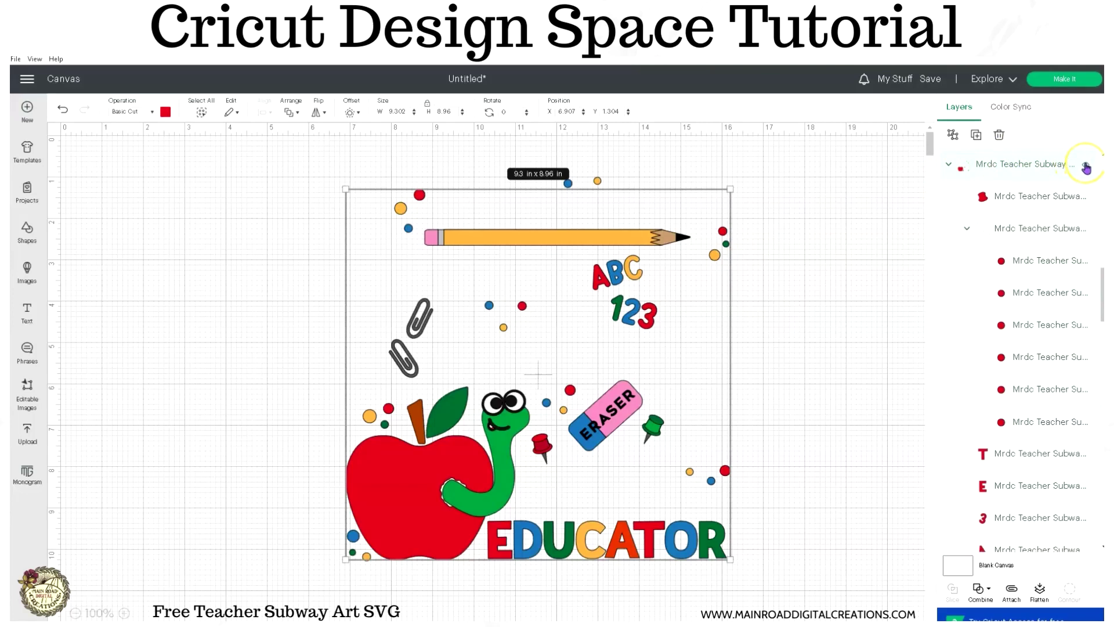
pyautogui.click(1086, 168)
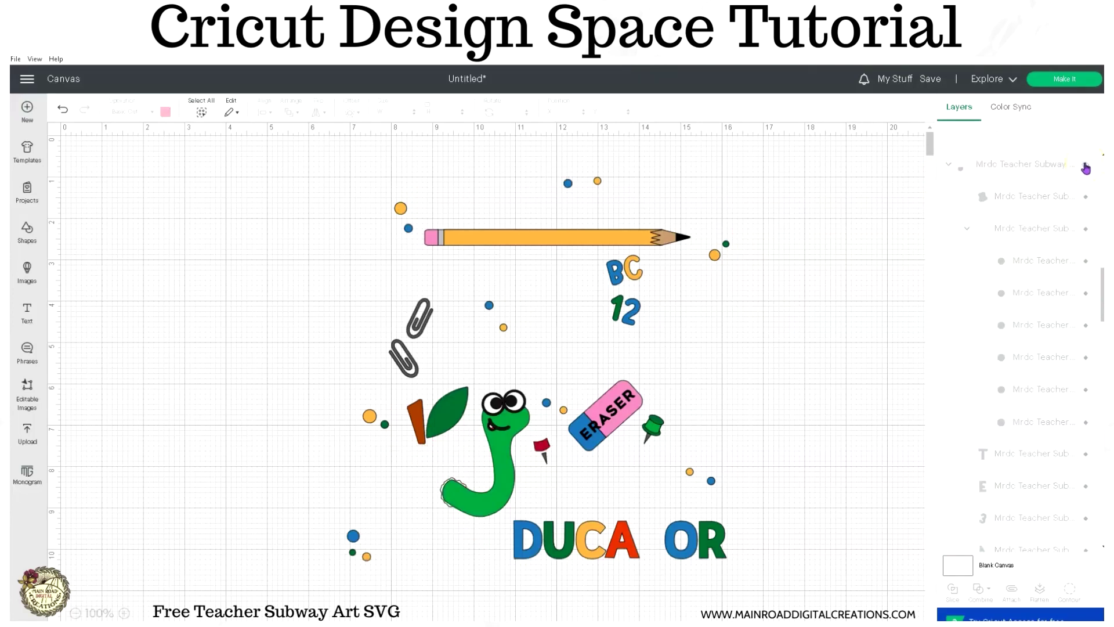
pyautogui.click(1086, 168)
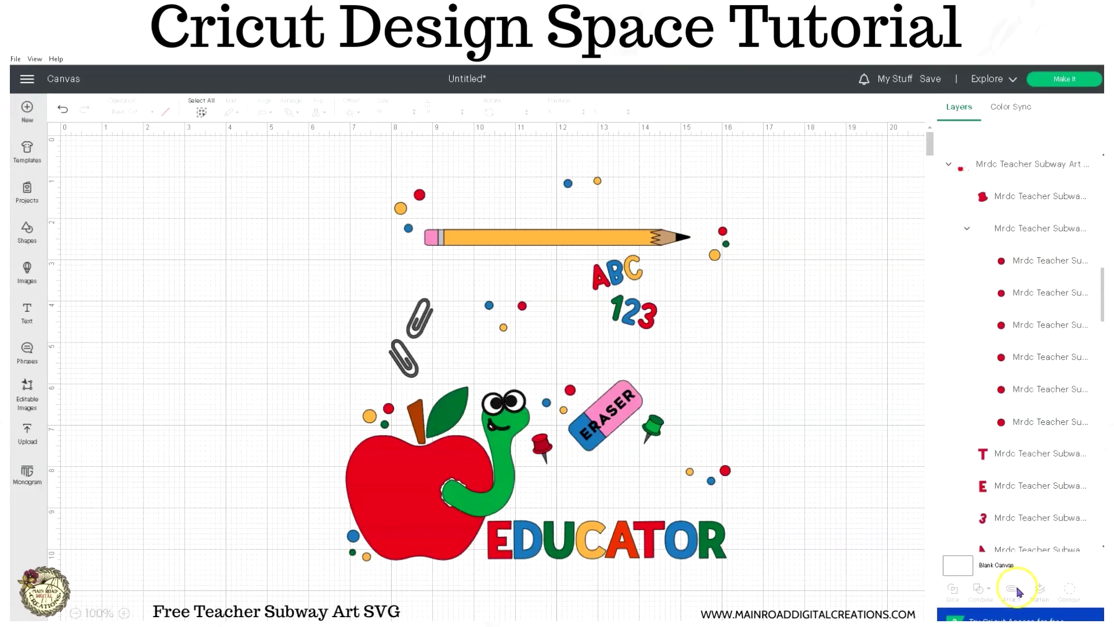
pyautogui.click(725, 238)
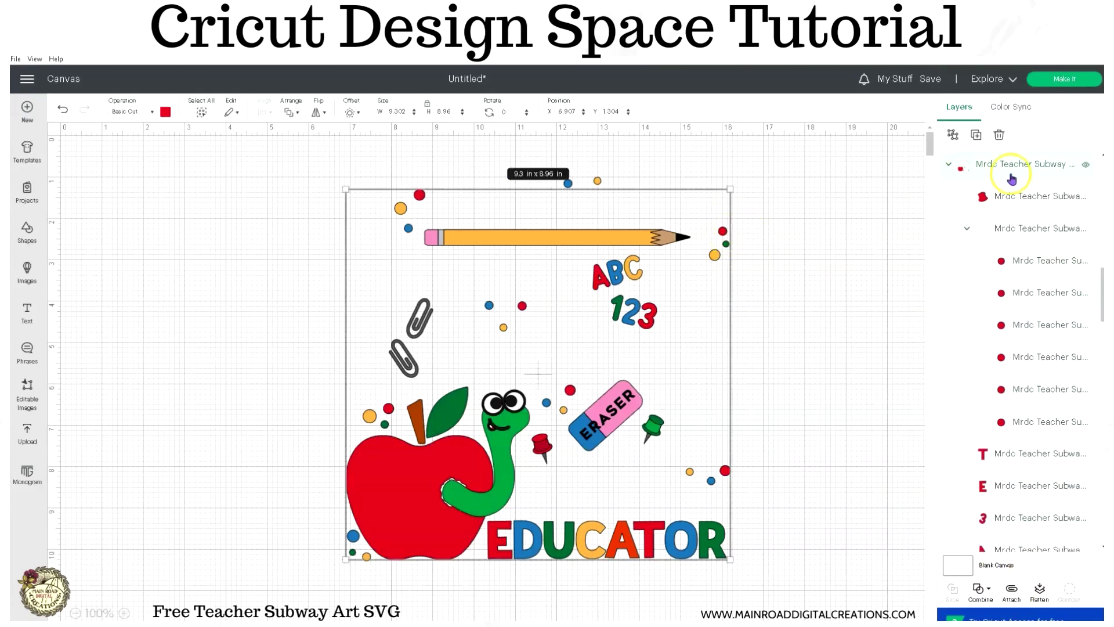
pyautogui.click(1085, 165)
# Check which dots belong to the dark green dot subgroup by toggling its visibility
pyautogui.scroll(-6, 1062, 249)
pyautogui.scroll(-8, 1048, 244)
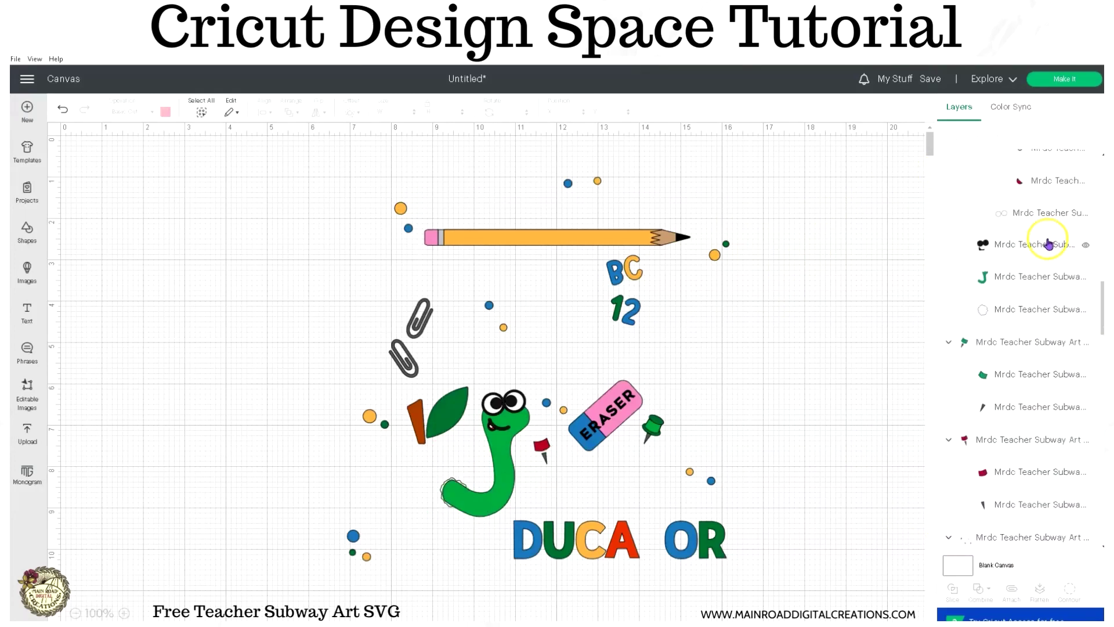
pyautogui.scroll(-2, 1049, 244)
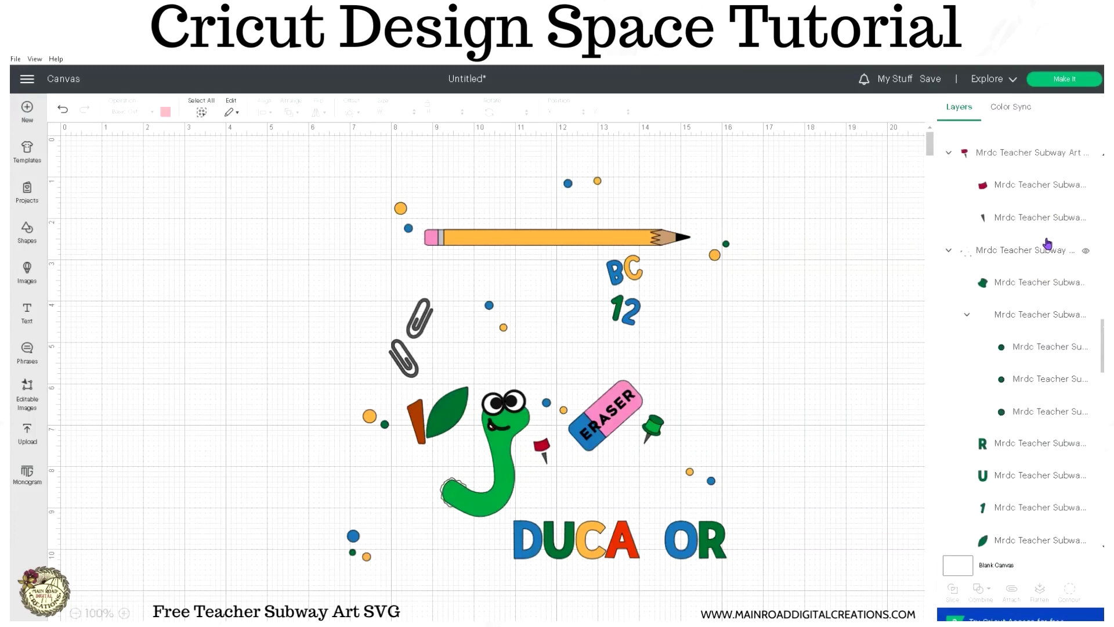
pyautogui.scroll(-2, 1052, 251)
pyautogui.click(1048, 259)
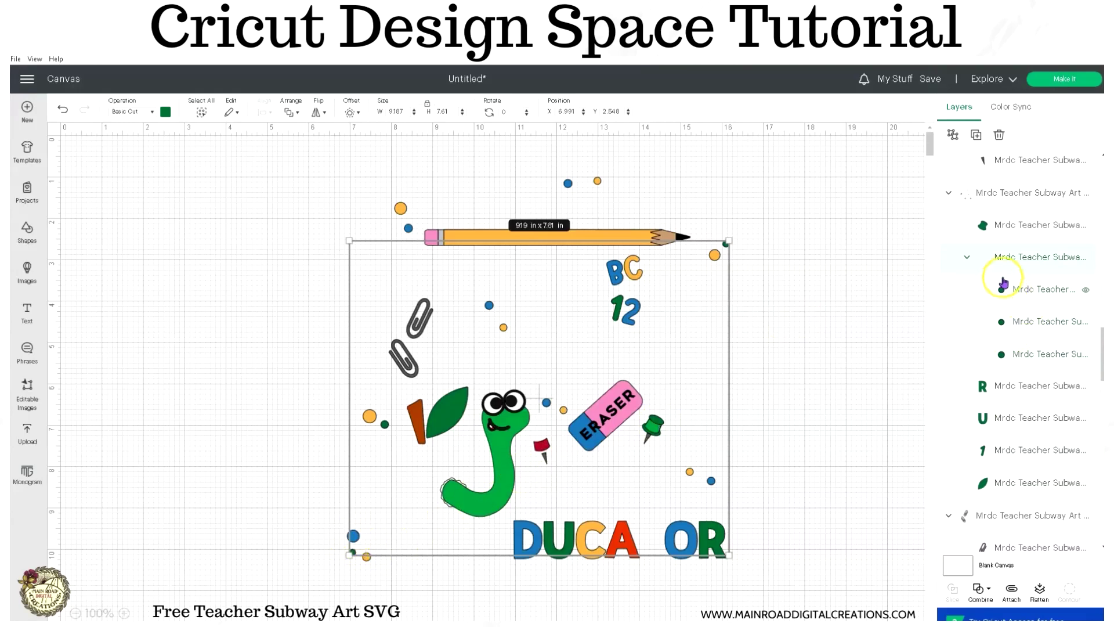
pyautogui.click(1086, 258)
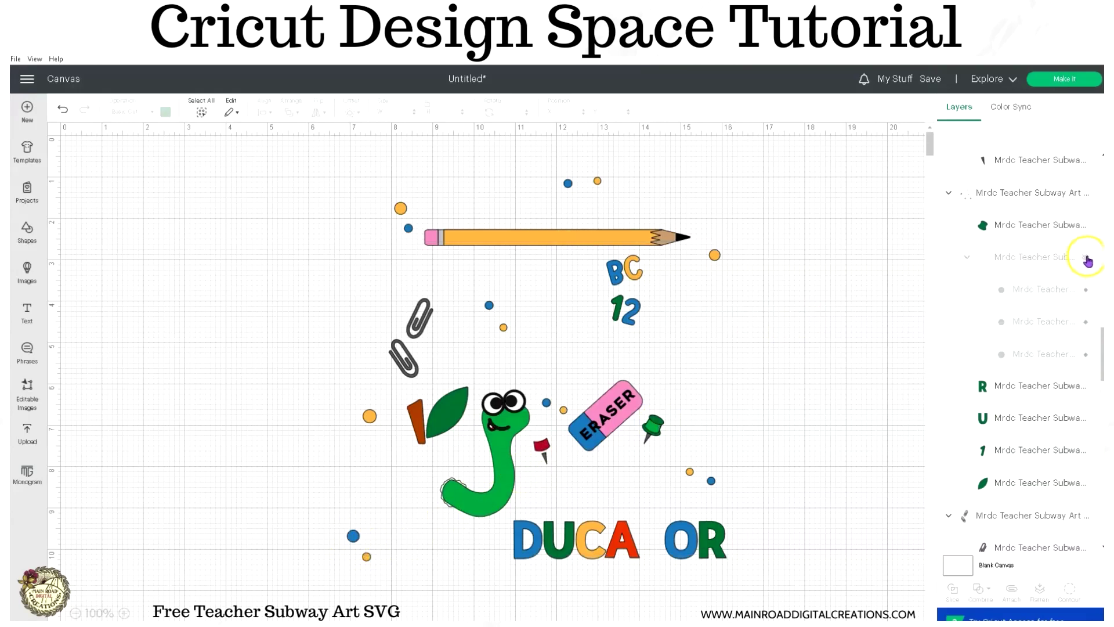
pyautogui.click(1086, 259)
pyautogui.click(1086, 259)
pyautogui.click(1086, 259)
# Attach the whole dark green group, including its dots, leaf, pushpin, number 1 and letters U and R
pyautogui.click(1028, 205)
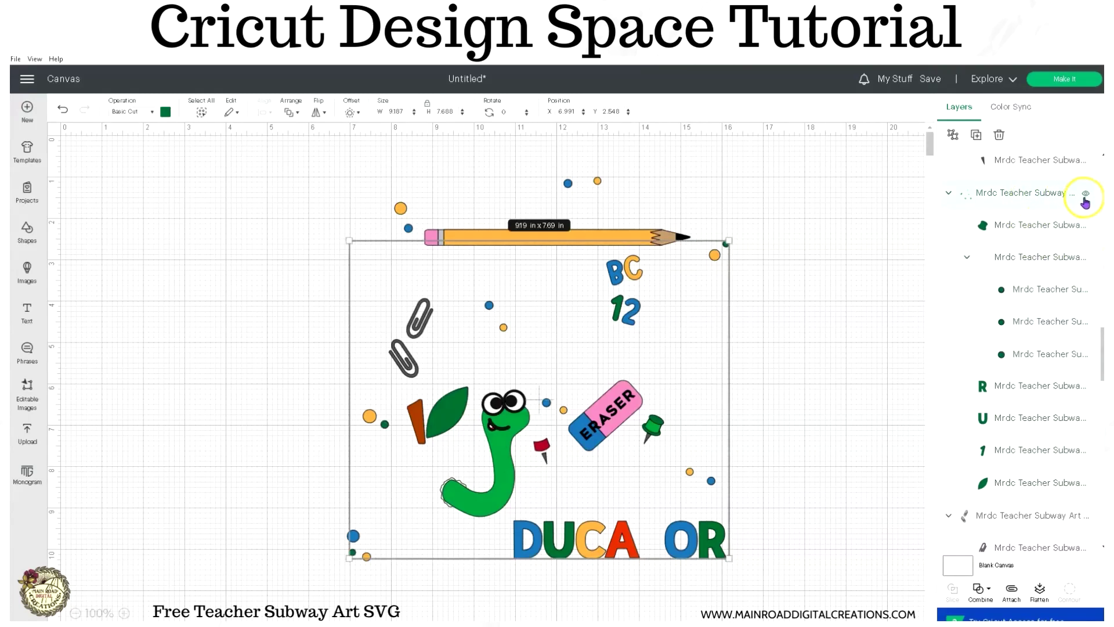
pyautogui.click(1086, 194)
pyautogui.click(1085, 194)
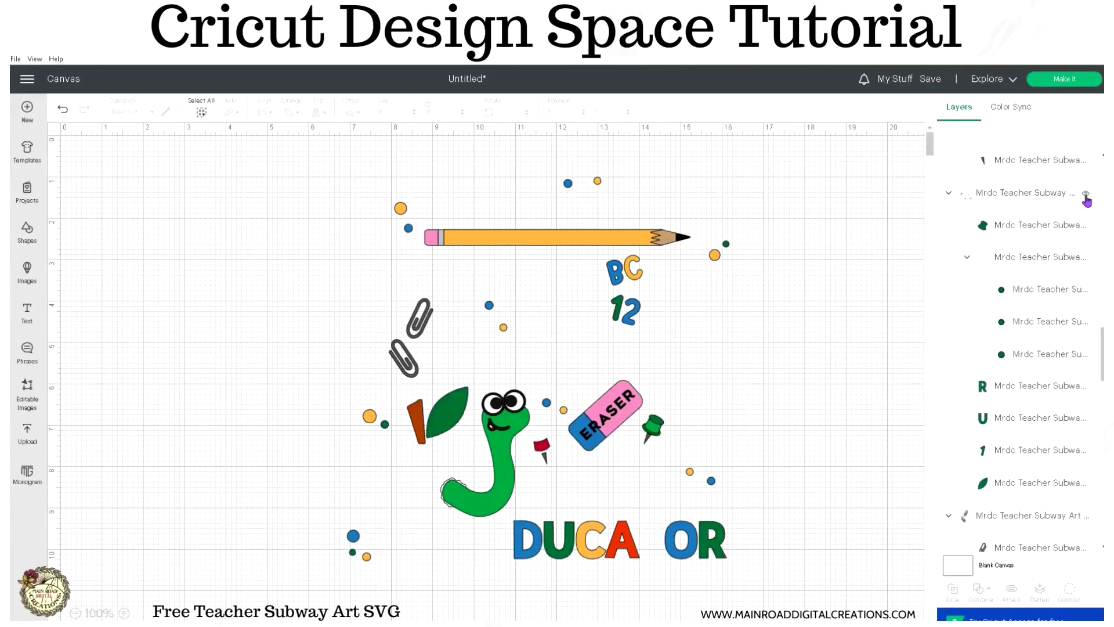
pyautogui.click(1056, 197)
pyautogui.click(1012, 591)
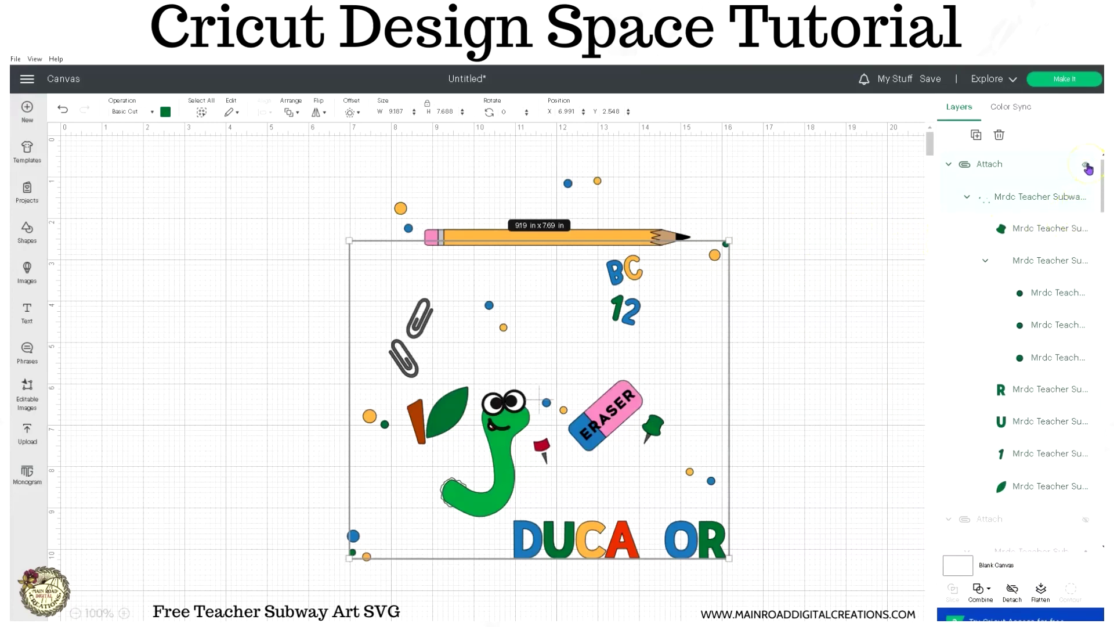
# Open the mat preview and compare the piece layout on light green mat 9 and dark green mat 10
pyautogui.click(1062, 79)
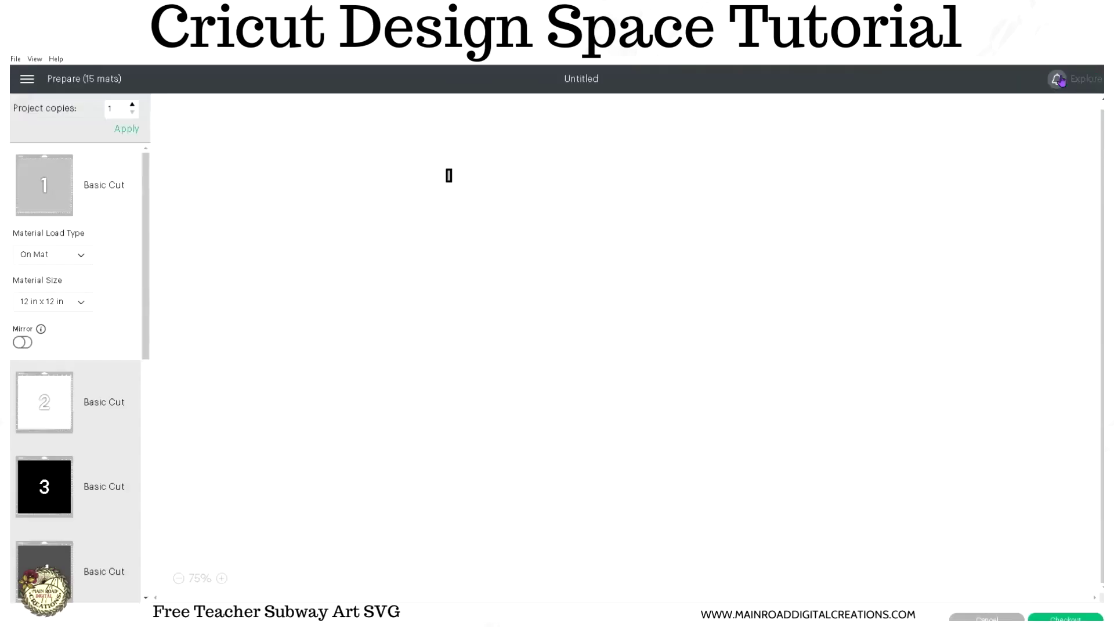
pyautogui.scroll(-10, 52, 428)
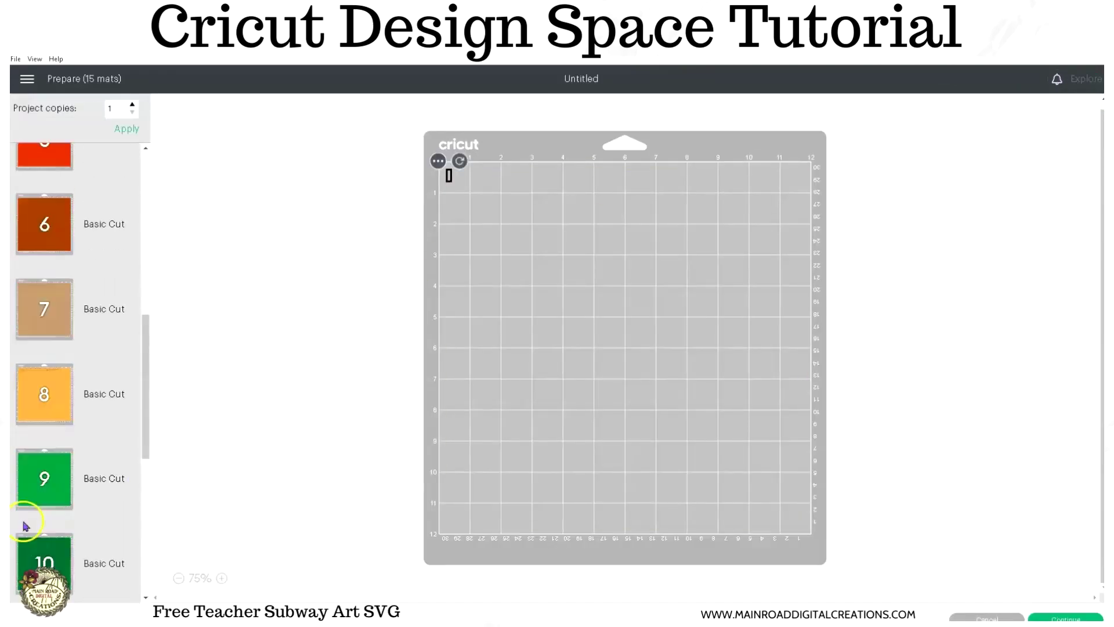
pyautogui.click(38, 364)
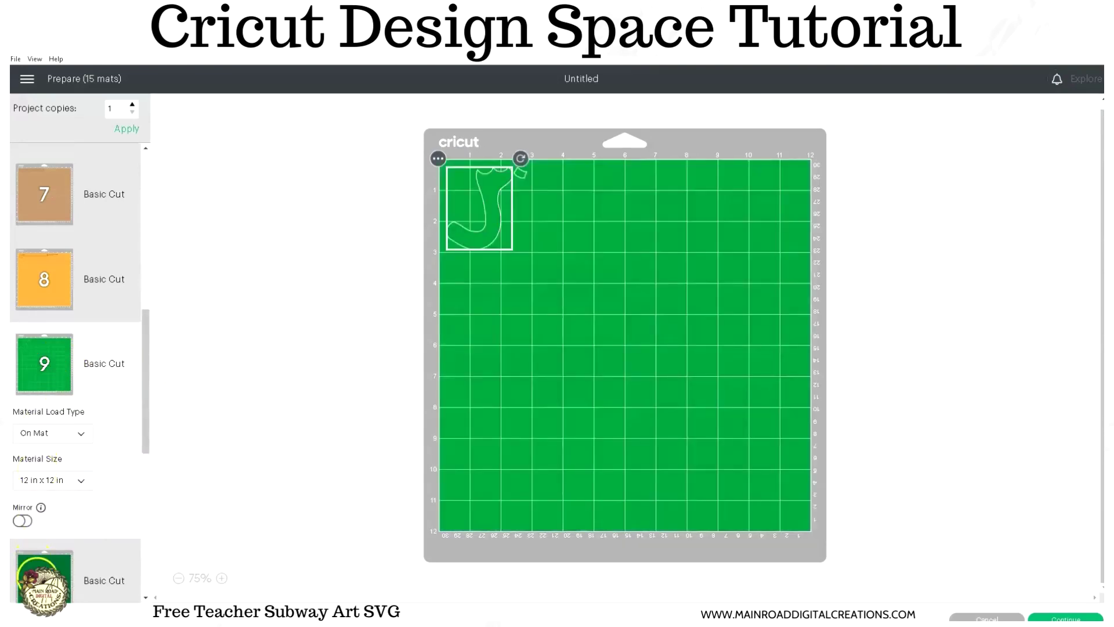
pyautogui.click(44, 575)
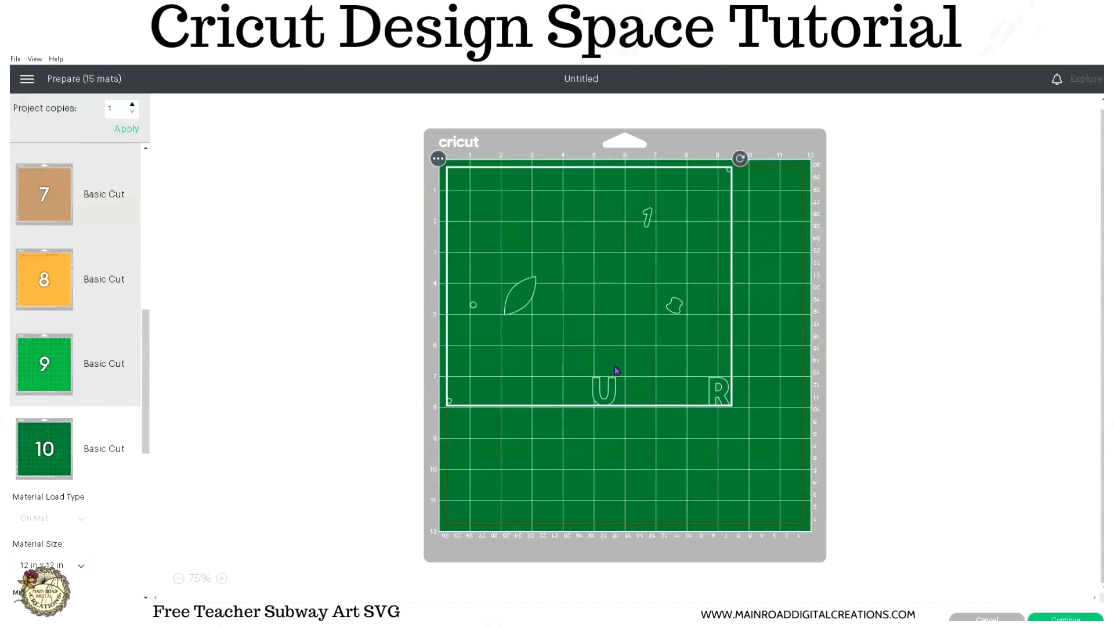
pyautogui.scroll(-8, 99, 374)
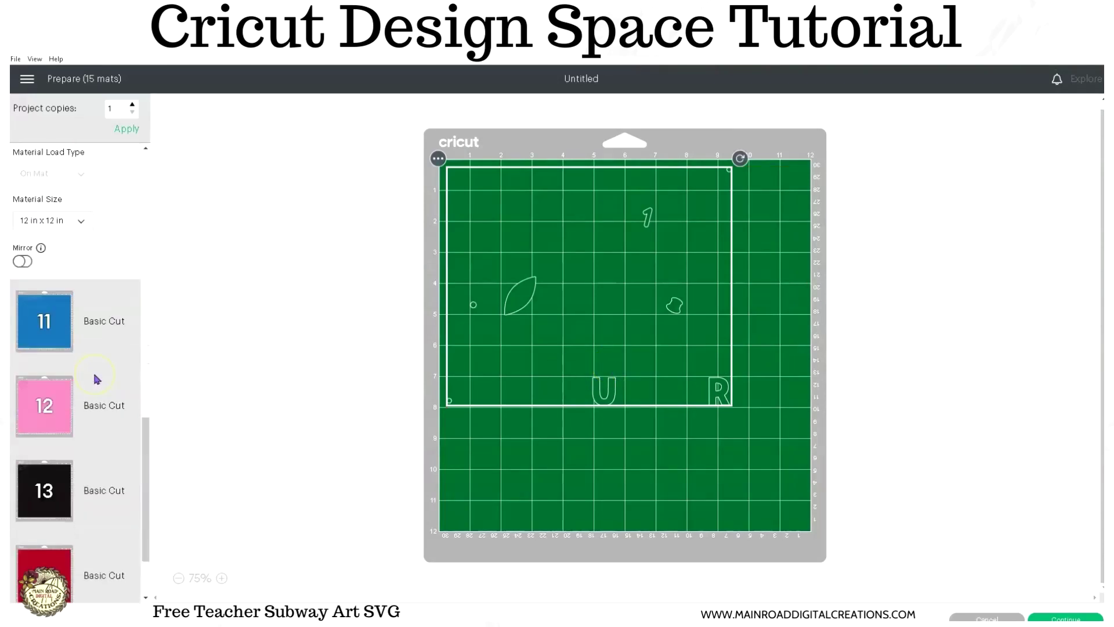
pyautogui.scroll(10, 65, 434)
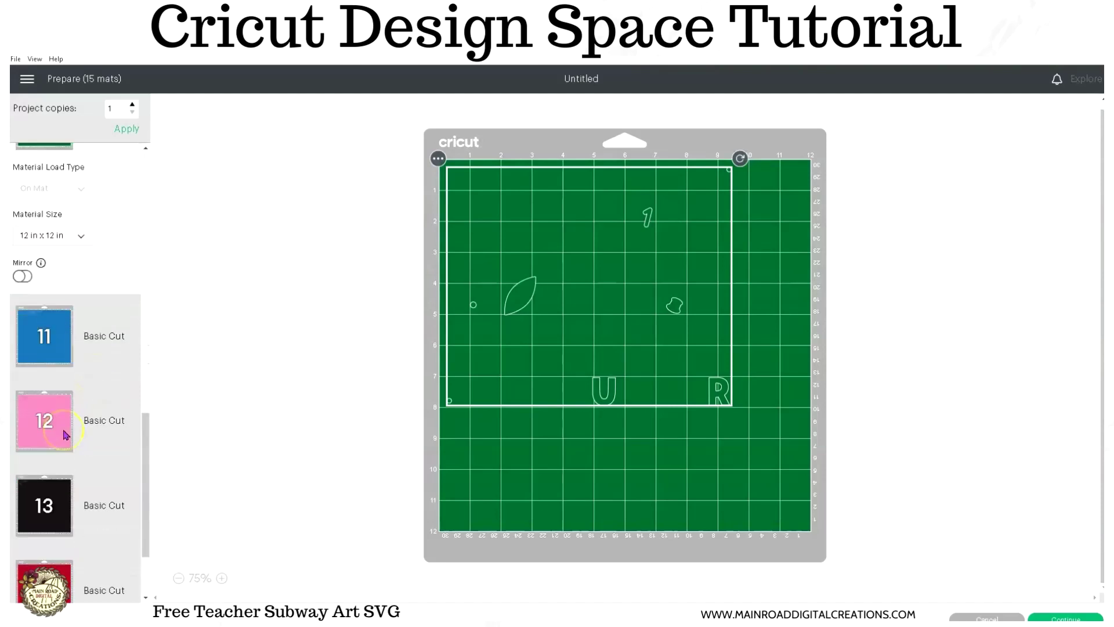
# Try moving the large letter C and three circles to new spots on yellow mat 8, and cancel the preview
pyautogui.click(46, 348)
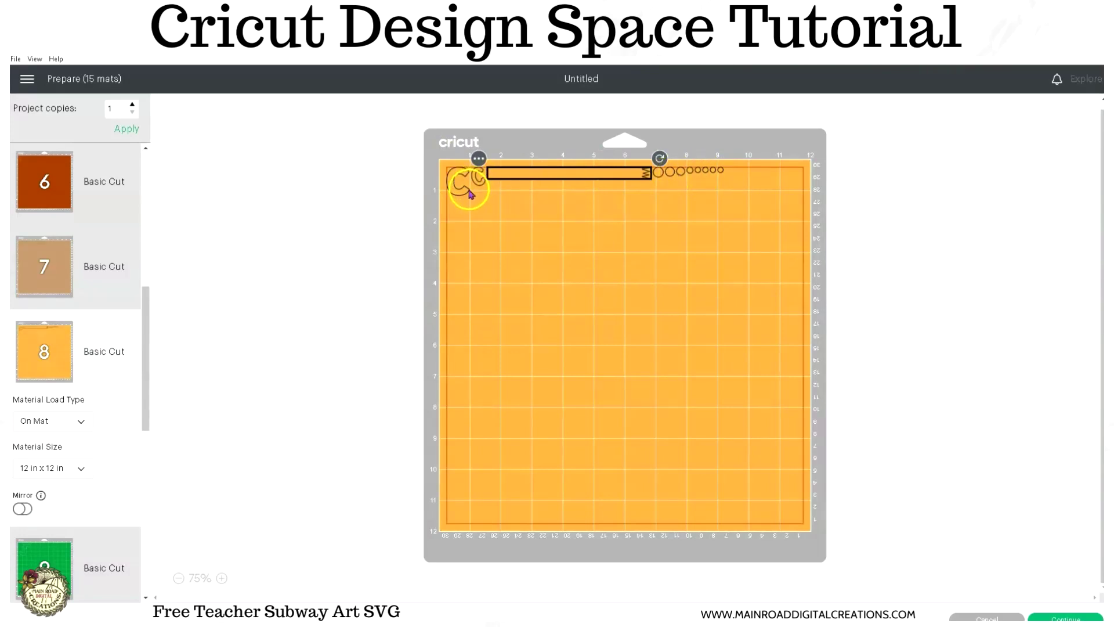
pyautogui.moveTo(460, 183); pyautogui.dragTo(484, 235)
pyautogui.moveTo(658, 171); pyautogui.dragTo(693, 216)
pyautogui.moveTo(714, 171); pyautogui.dragTo(723, 196)
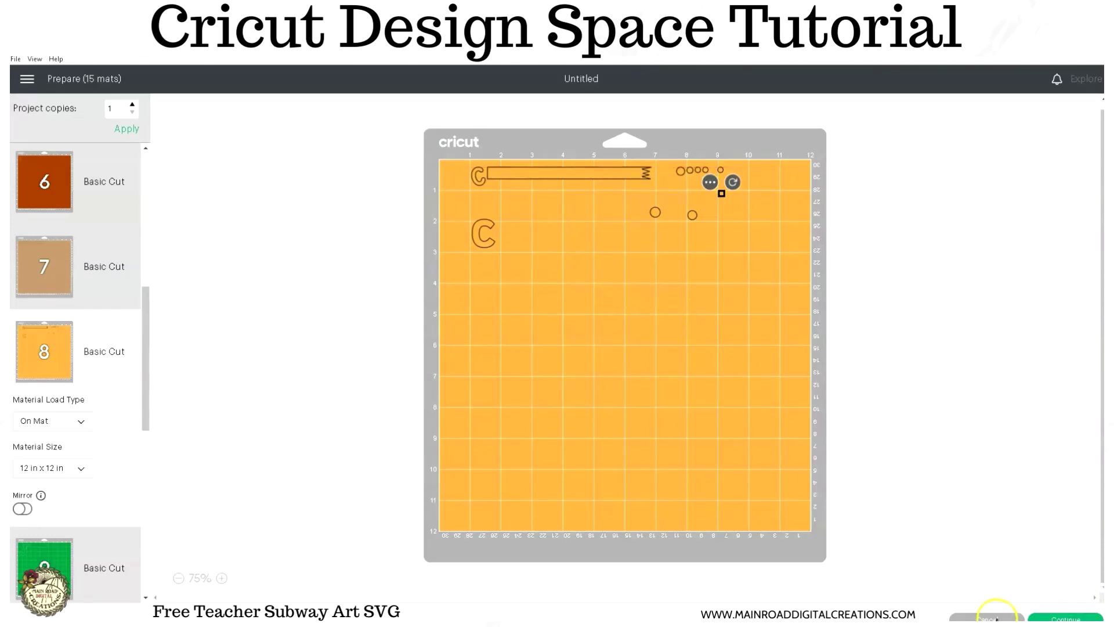
pyautogui.click(986, 617)
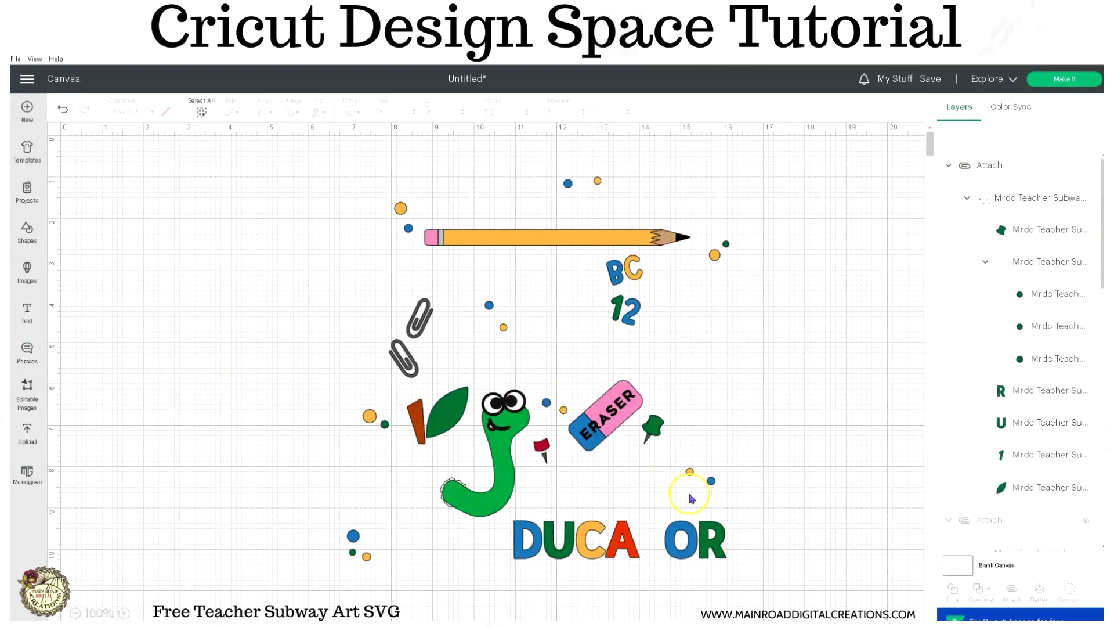
# Hide the attached dark green layer
pyautogui.click(979, 167)
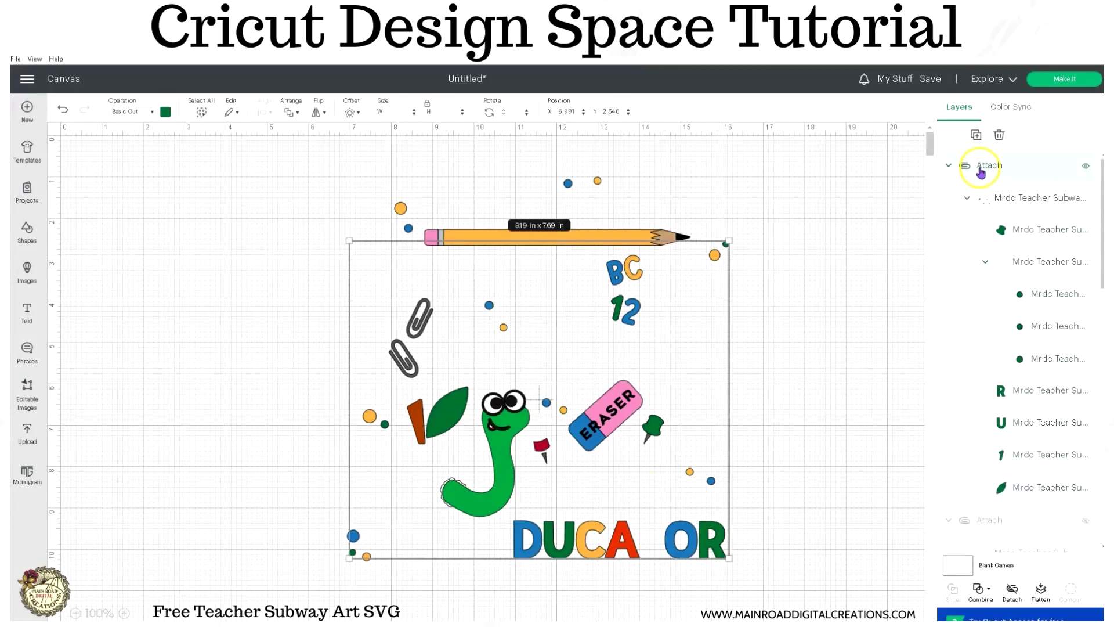
pyautogui.click(1084, 167)
# Attach the yellow group of dots and letter Cs, and hide the attached layer
pyautogui.scroll(-5, 1027, 298)
pyautogui.scroll(-10, 1026, 298)
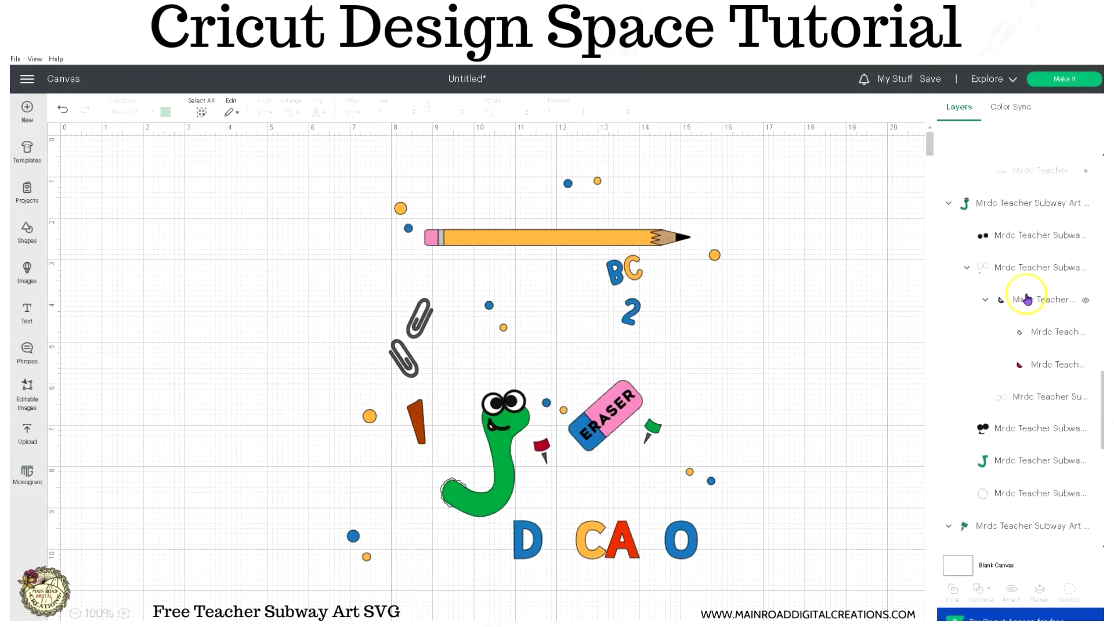
pyautogui.scroll(-3, 1028, 298)
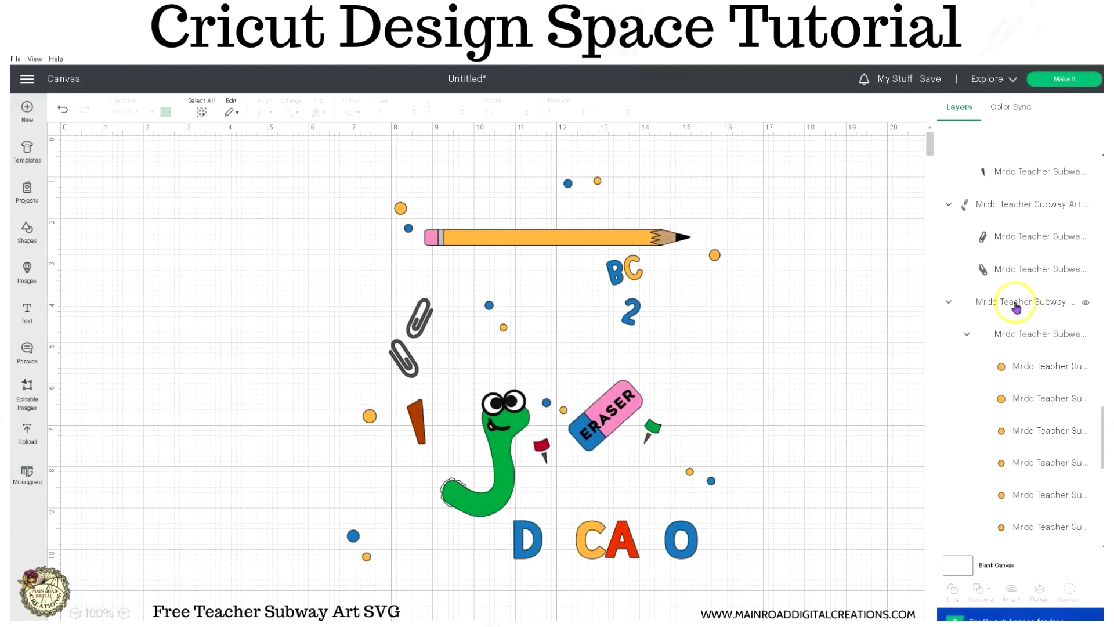
pyautogui.click(1017, 308)
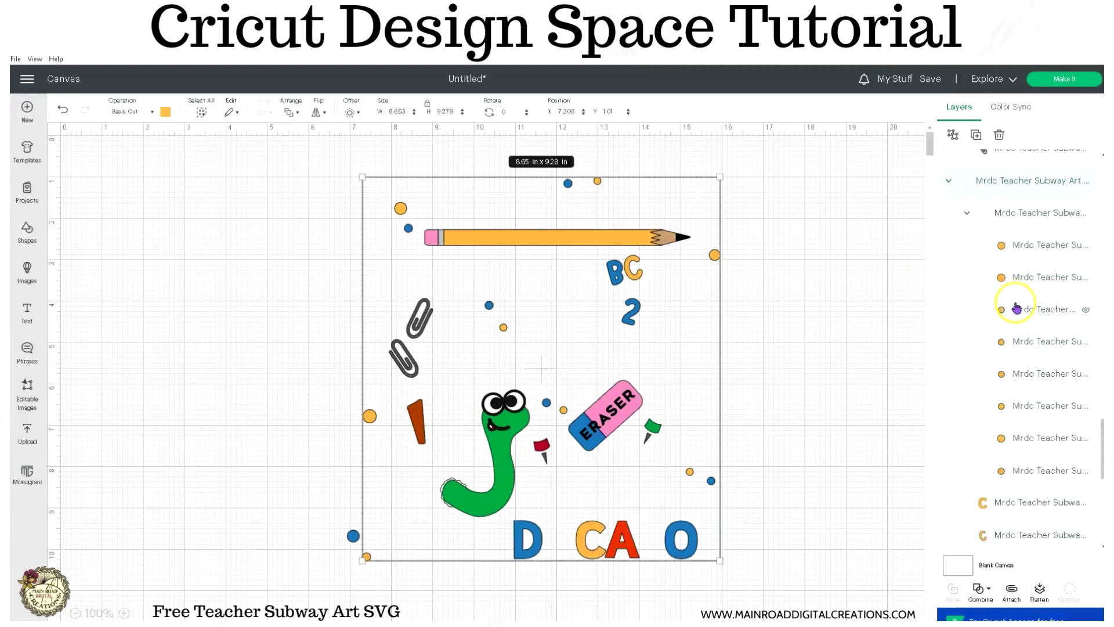
pyautogui.click(1086, 183)
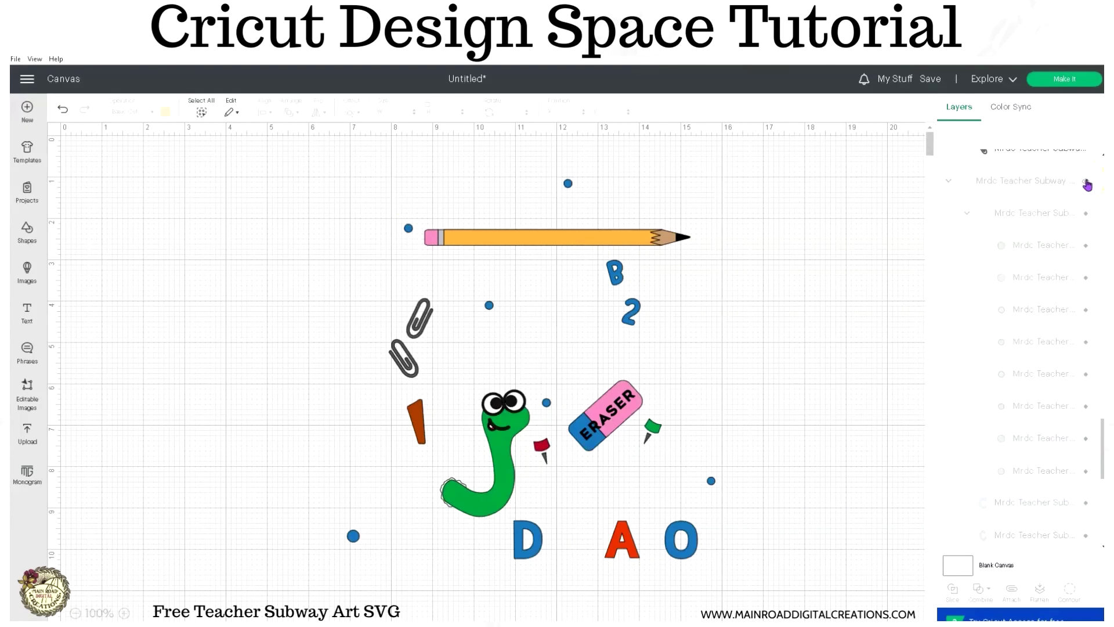
pyautogui.click(1087, 183)
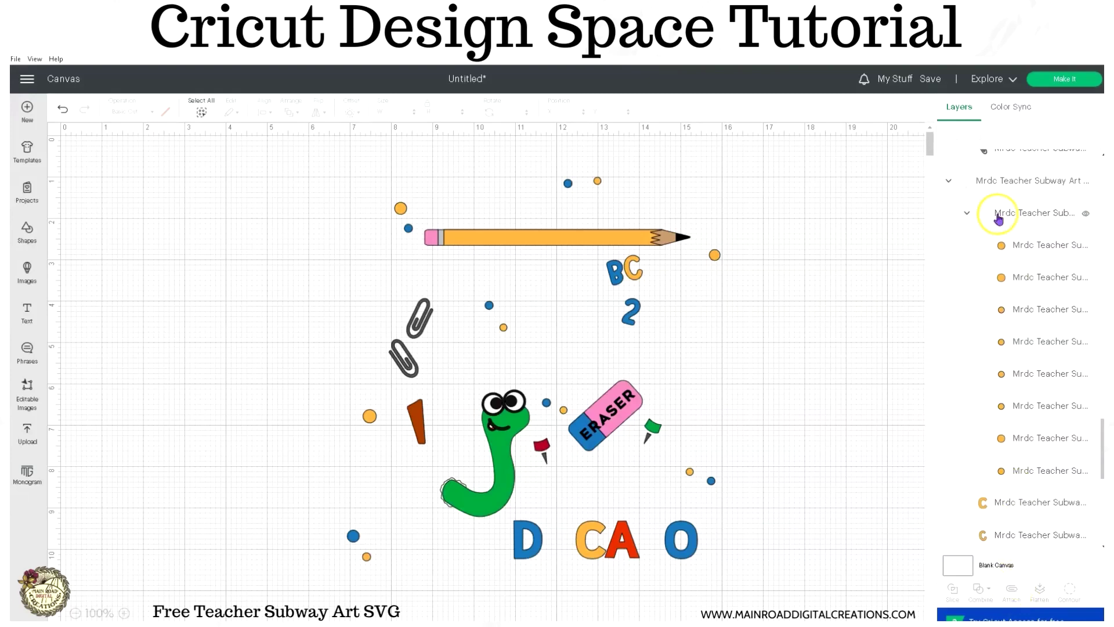
pyautogui.click(963, 180)
pyautogui.click(1011, 590)
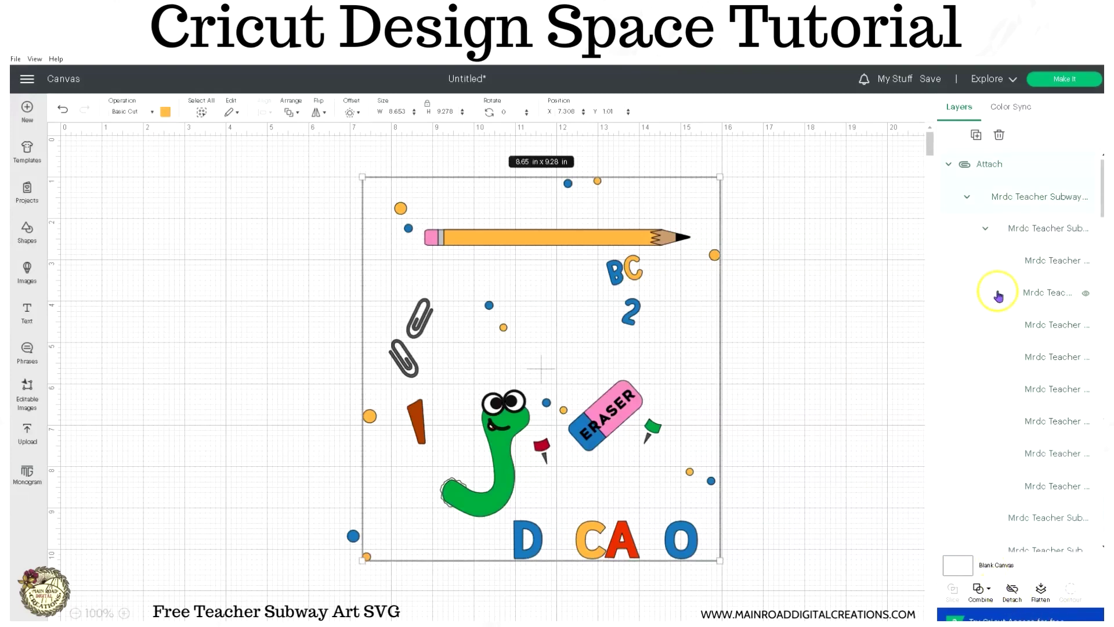
pyautogui.click(1087, 170)
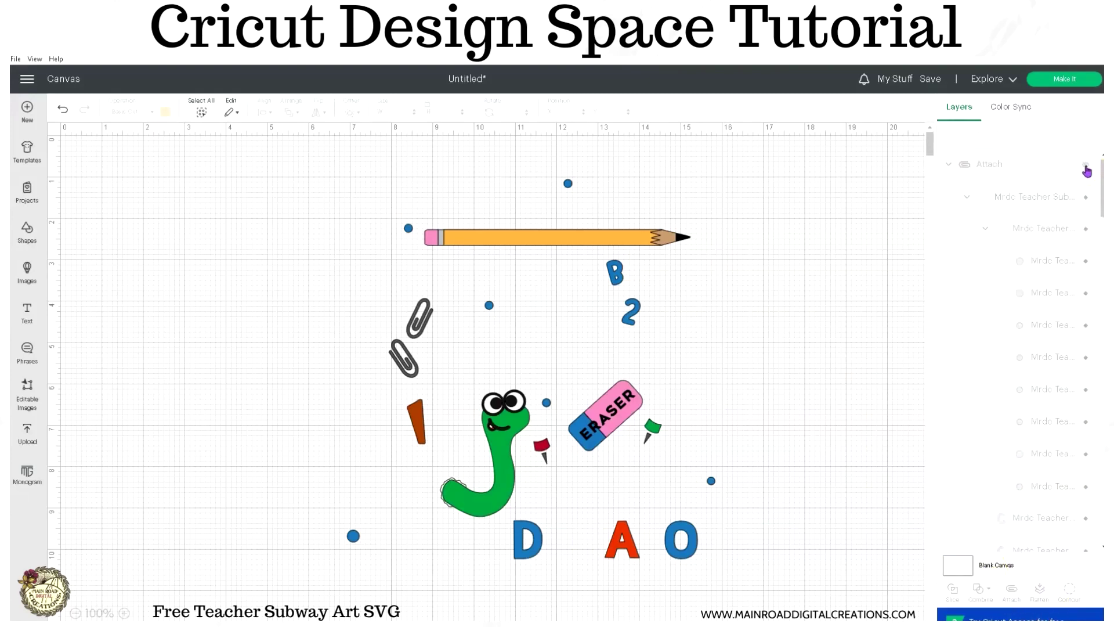
# Attach the blue group of dots, letters and number 2, and hide the attached layer
pyautogui.scroll(-10, 1045, 348)
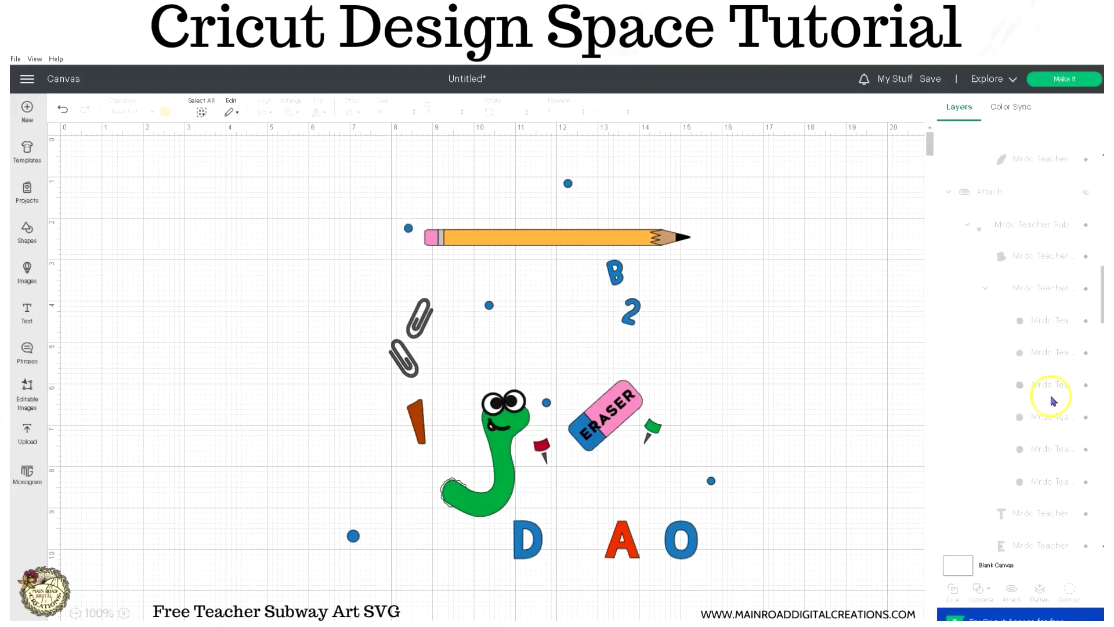
pyautogui.scroll(-8, 1050, 397)
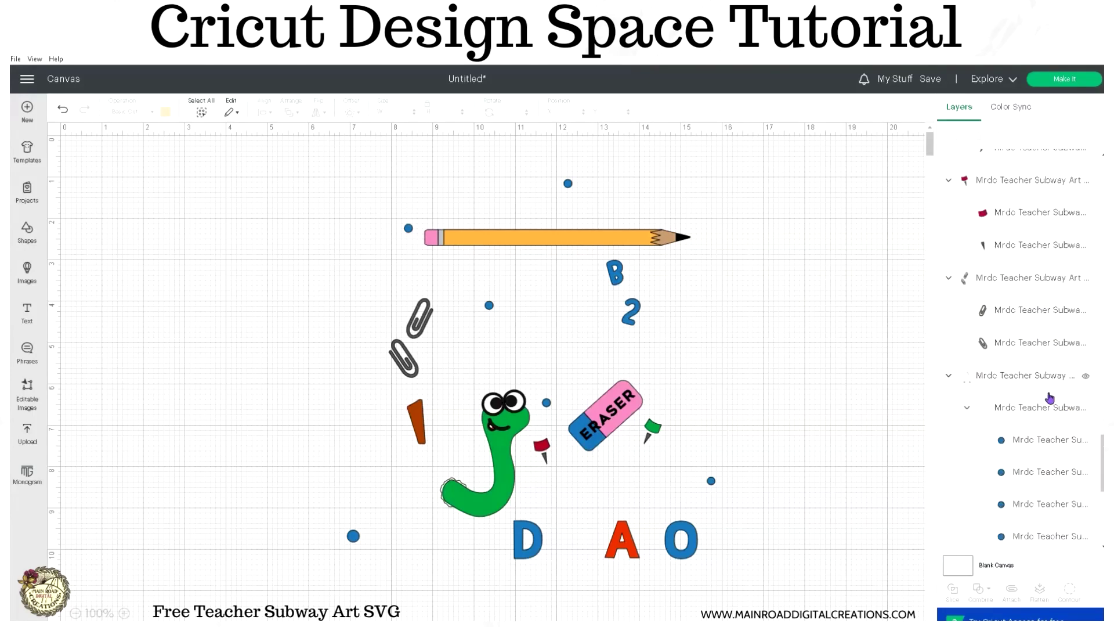
pyautogui.click(1032, 391)
pyautogui.scroll(-3, 1027, 384)
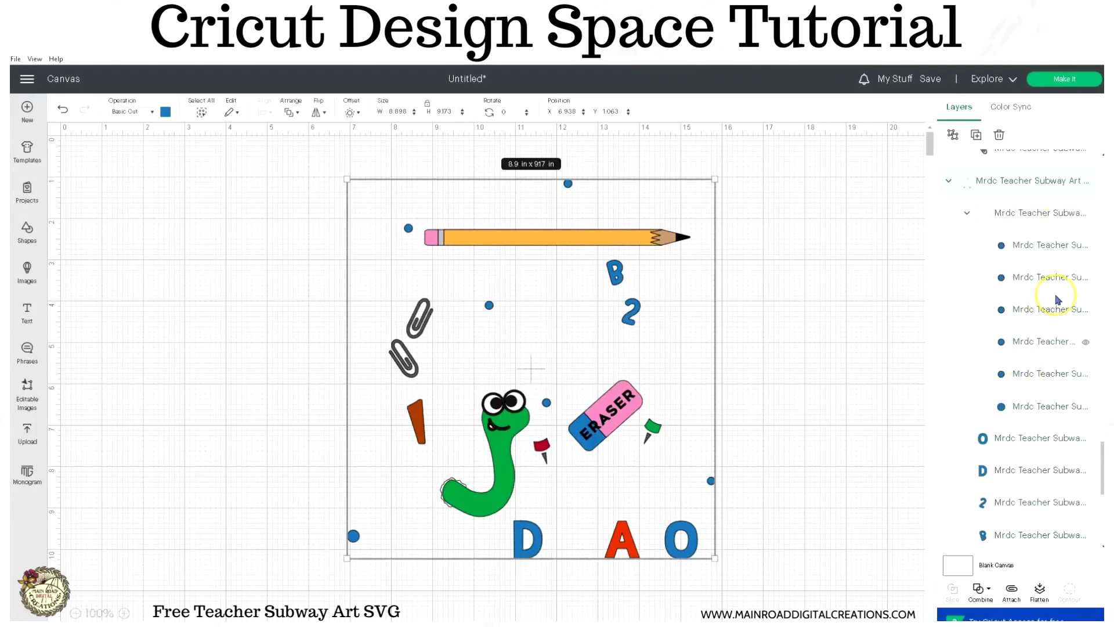
pyautogui.click(1012, 591)
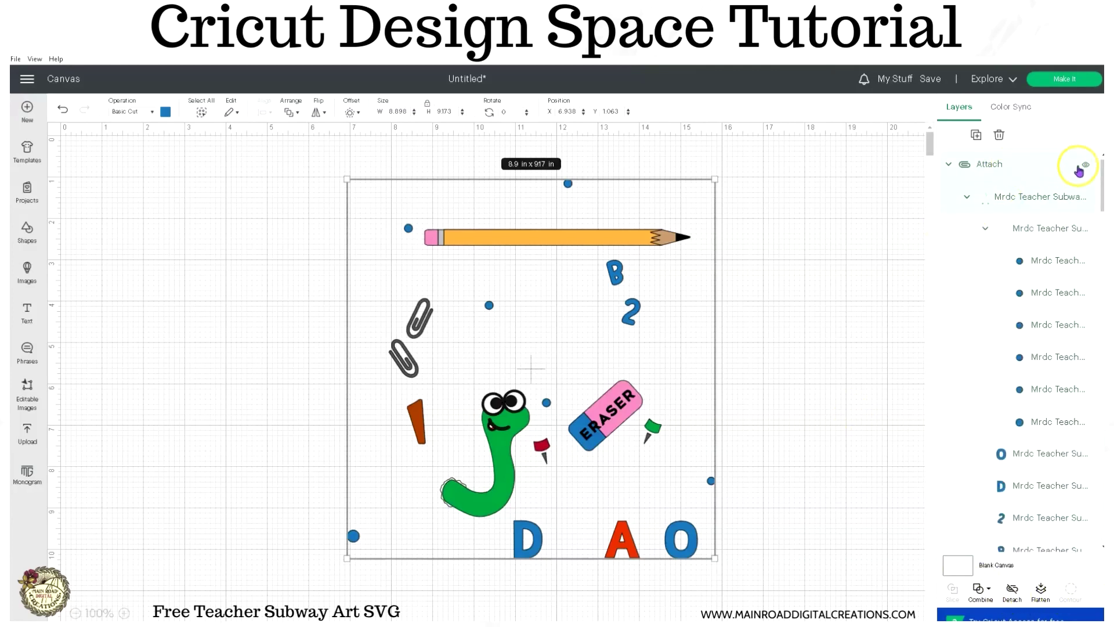
pyautogui.click(1084, 167)
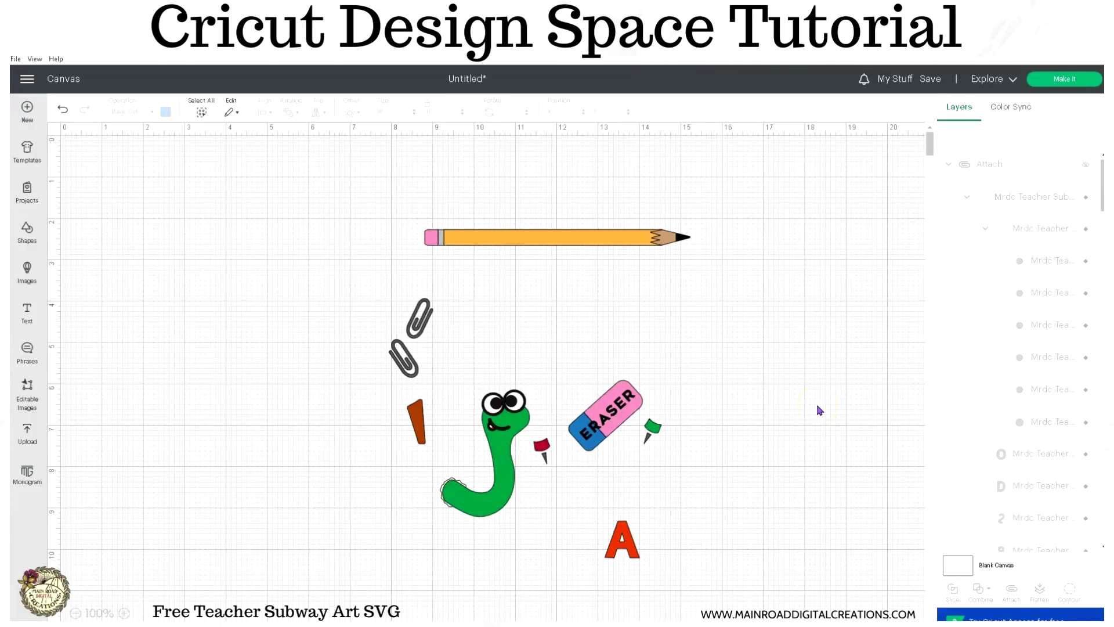
# Duplicate the pencil, move the copy to an empty area of the canvas, and ungroup it
pyautogui.click(563, 241)
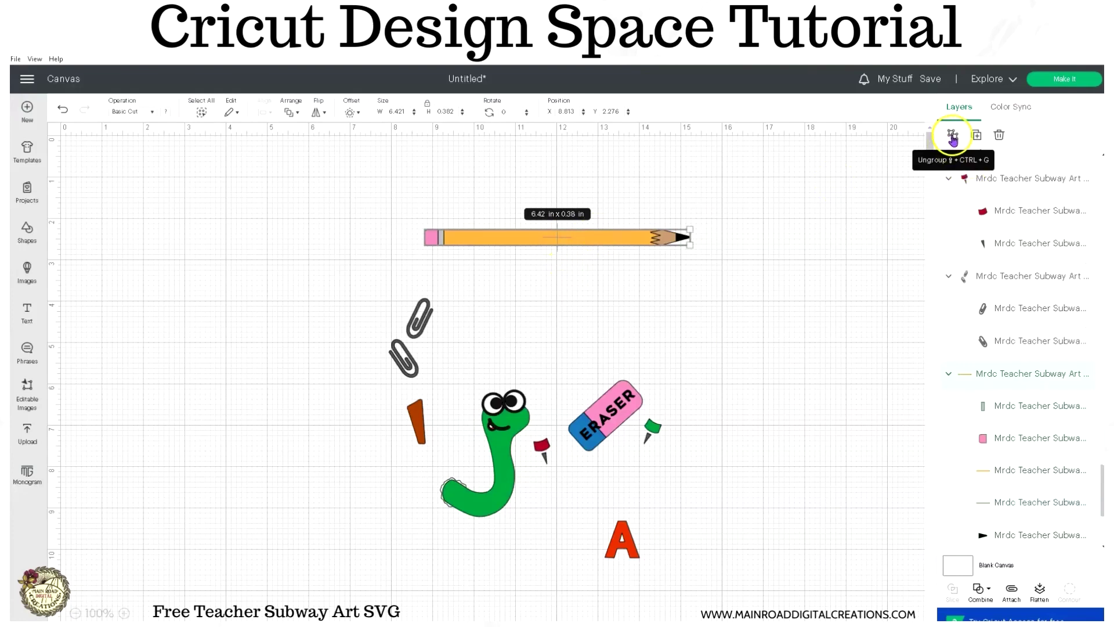
pyautogui.click(977, 135)
pyautogui.moveTo(253, 194)
pyautogui.mouseDown()
pyautogui.moveTo(270, 226)
pyautogui.moveTo(231, 259)
pyautogui.mouseUp()
pyautogui.click(953, 136)
pyautogui.click(232, 226)
# Separate the pencil copy's pieces and layer the yellow body and black point over the tan wooden tip
pyautogui.moveTo(249, 219)
pyautogui.mouseDown()
pyautogui.moveTo(259, 178)
pyautogui.moveTo(281, 175)
pyautogui.mouseUp()
pyautogui.moveTo(193, 264)
pyautogui.mouseDown()
pyautogui.moveTo(206, 242)
pyautogui.moveTo(204, 177)
pyautogui.mouseUp()
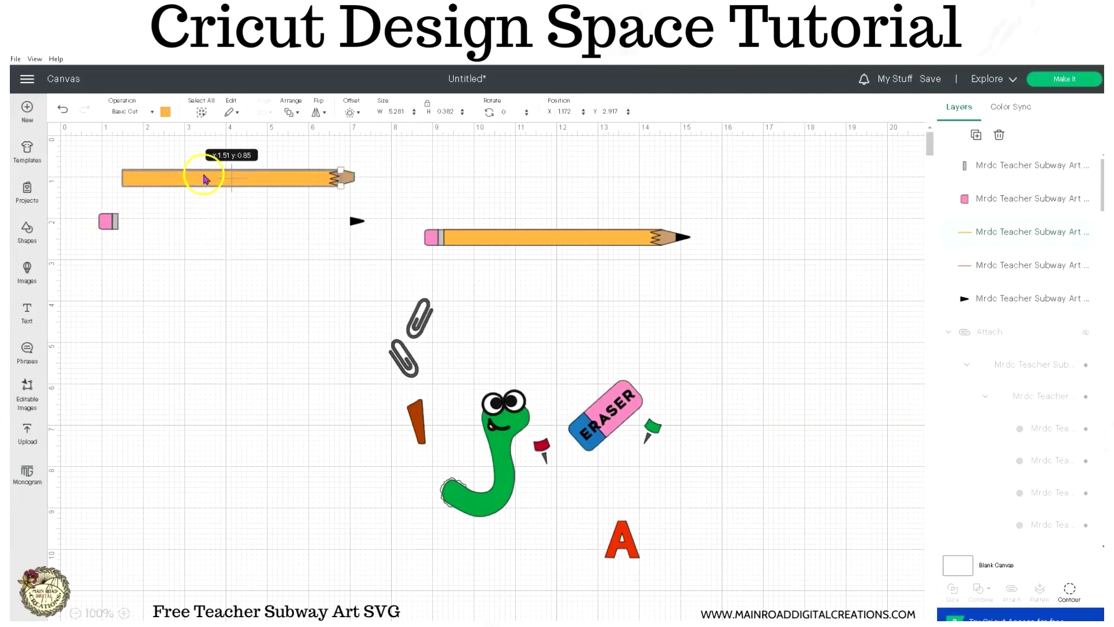
pyautogui.moveTo(356, 222); pyautogui.dragTo(360, 176)
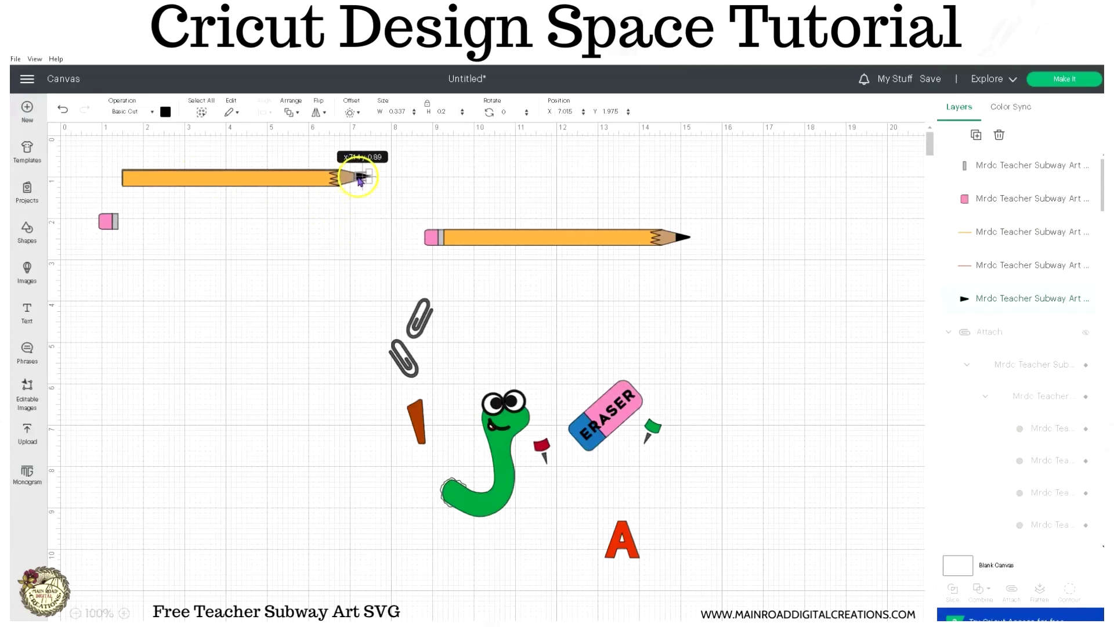
# Separate the pencil copy's pink eraser from its gray band and undo the eraser's rotation
pyautogui.click(107, 223)
pyautogui.click(119, 251)
pyautogui.click(105, 221)
pyautogui.moveTo(108, 216); pyautogui.dragTo(109, 218)
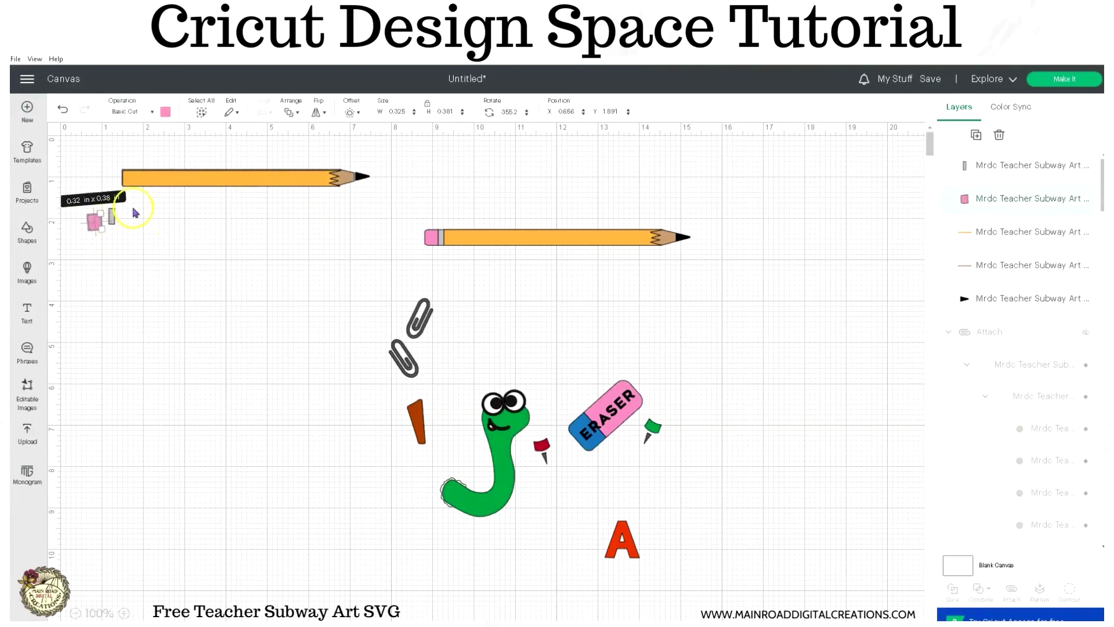
pyautogui.click(62, 109)
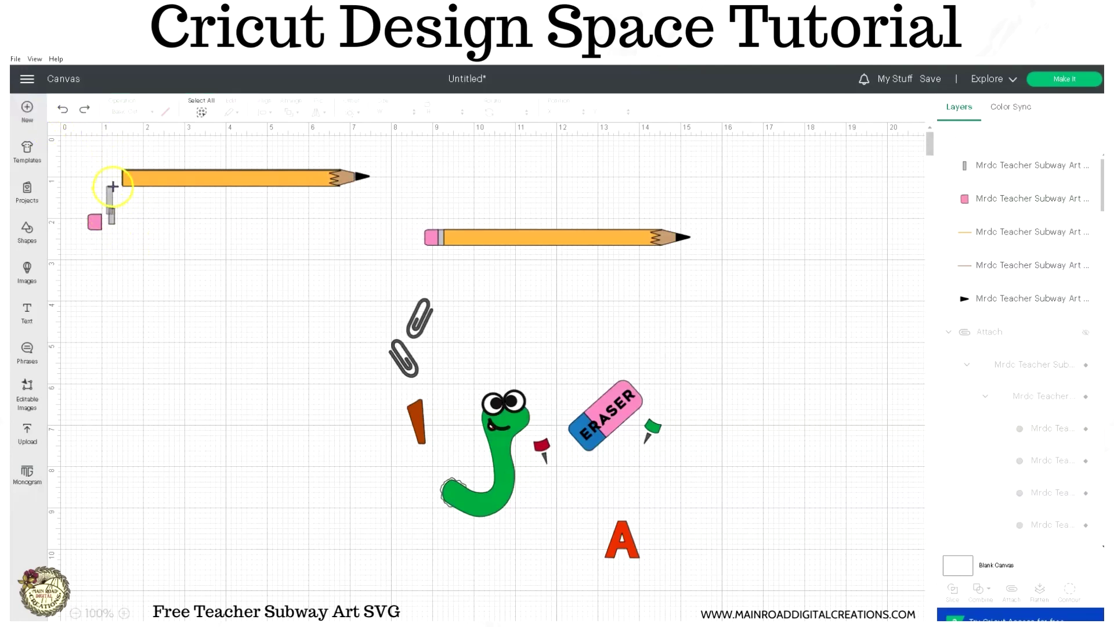
# Delete all pieces of the pencil copy
pyautogui.moveTo(112, 220)
pyautogui.mouseDown()
pyautogui.moveTo(109, 181)
pyautogui.moveTo(432, 196)
pyautogui.mouseUp()
pyautogui.click(132, 220)
pyautogui.click(998, 135)
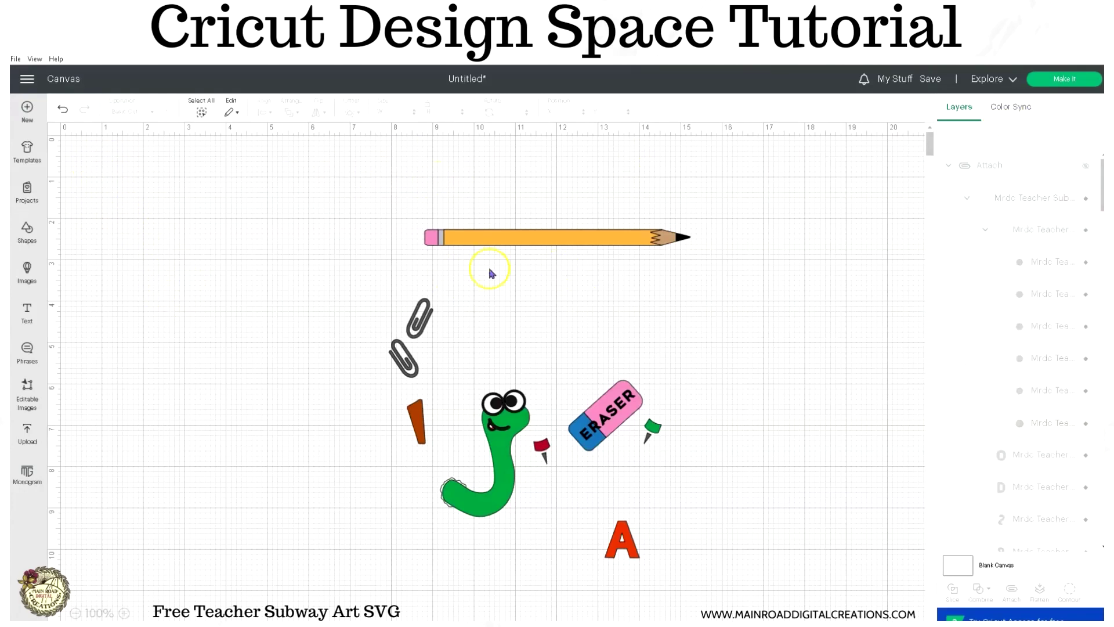
# Group the worm's layers, duplicate the group, and place the copy at about X 16.1, Y 3.5
pyautogui.click(517, 399)
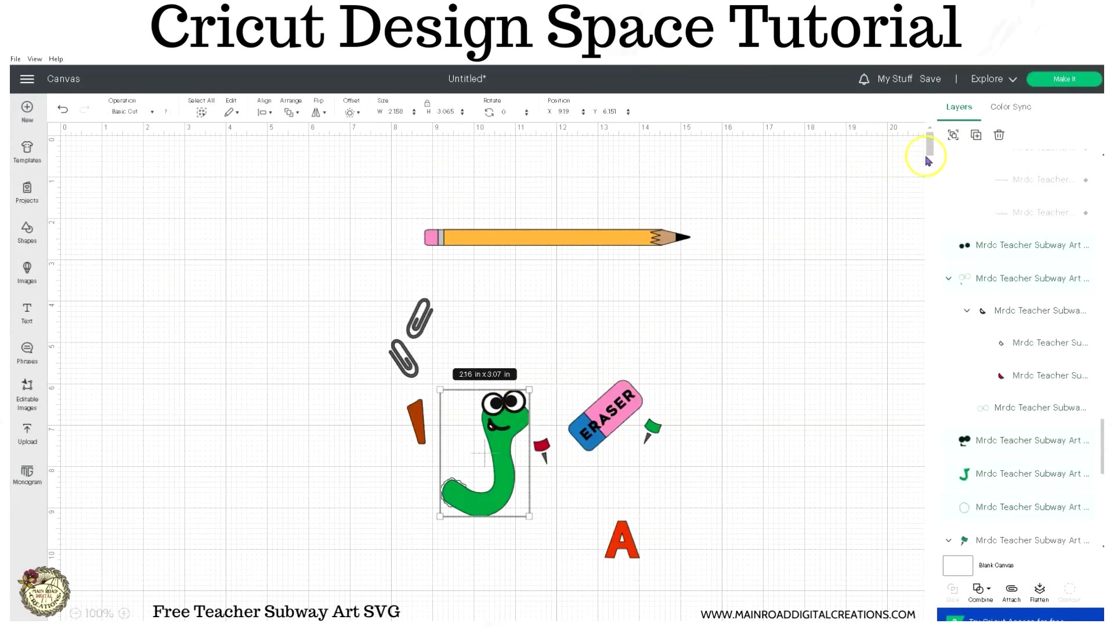
pyautogui.click(953, 136)
pyautogui.click(975, 137)
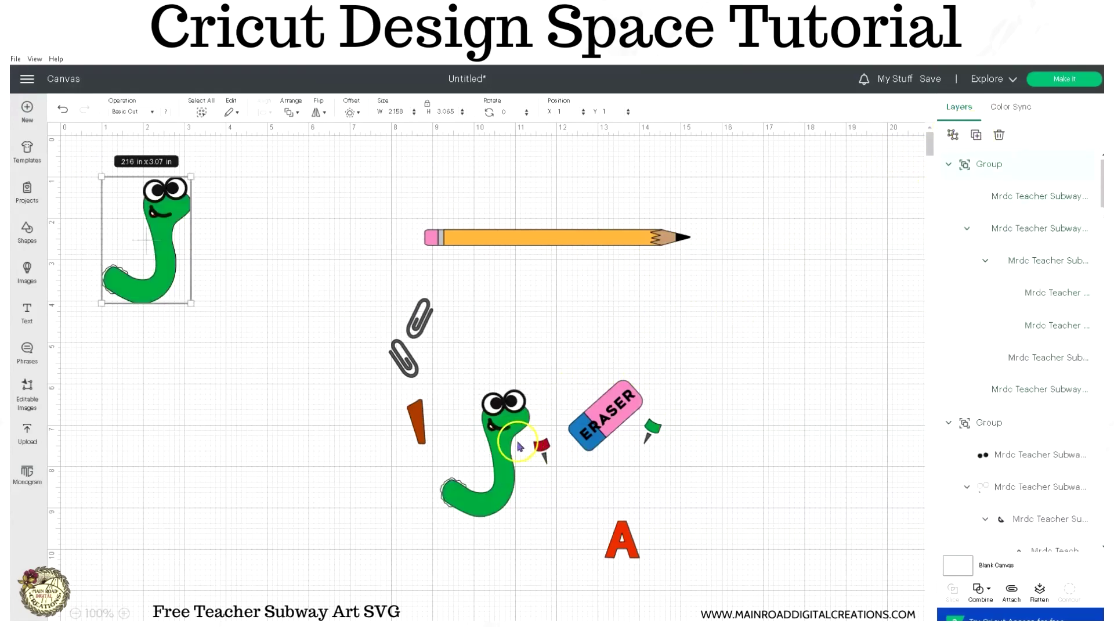
pyautogui.moveTo(177, 261); pyautogui.dragTo(795, 365)
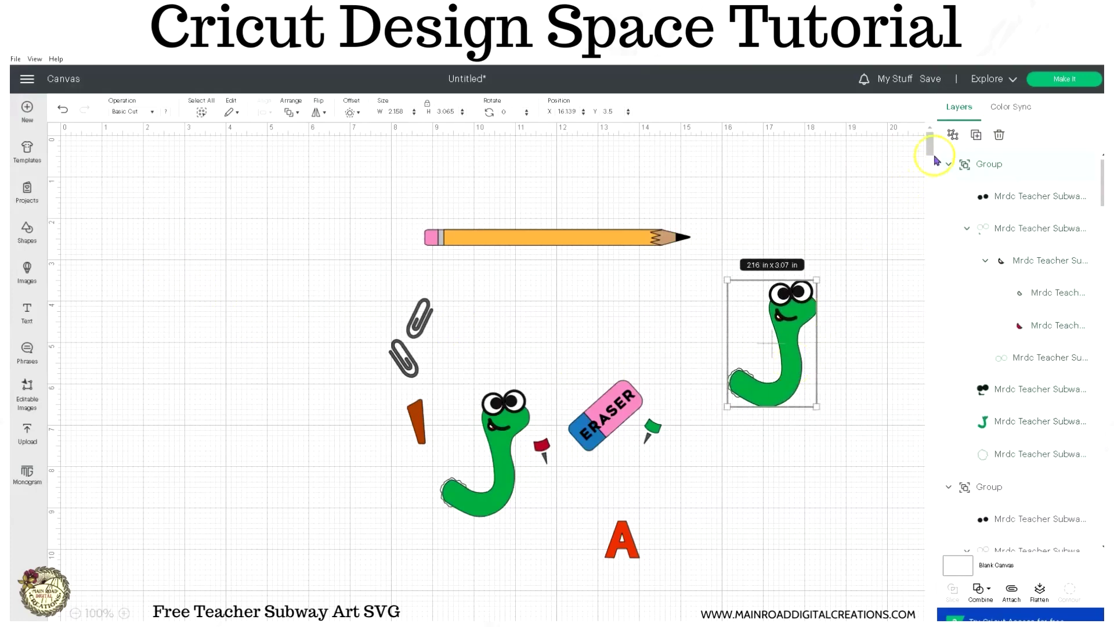
# Ungroup the worm copy, spread its pieces apart, and place the black eye and mouth backing on the green body
pyautogui.click(953, 135)
pyautogui.click(856, 378)
pyautogui.moveTo(808, 296); pyautogui.dragTo(846, 276)
pyautogui.moveTo(806, 351); pyautogui.dragTo(836, 424)
pyautogui.moveTo(840, 265); pyautogui.dragTo(837, 371)
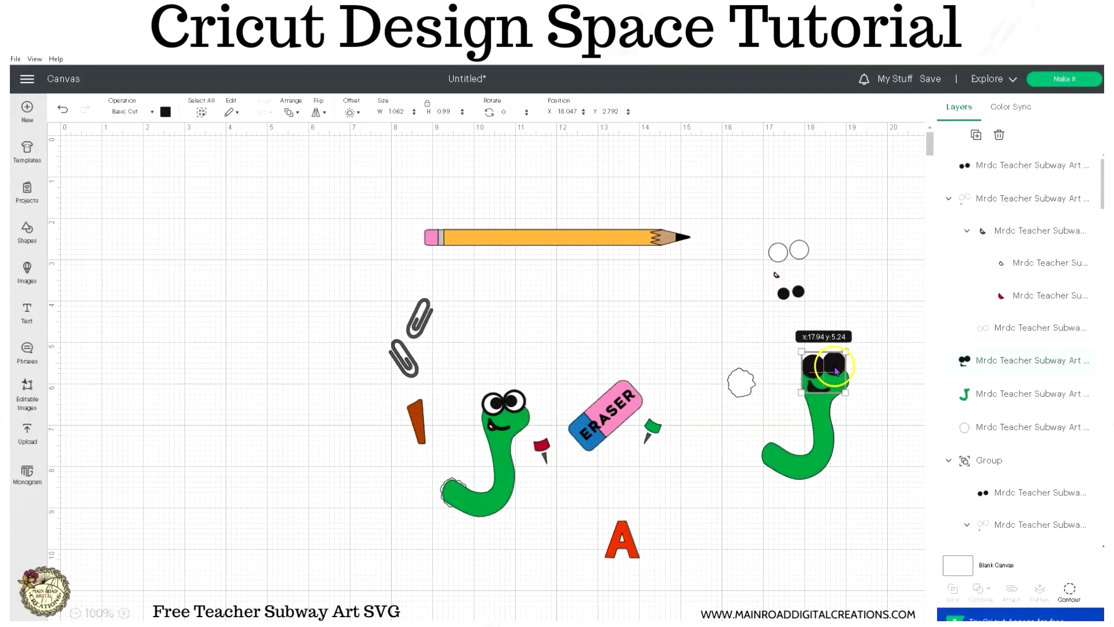
# Reposition the copy's eye whites and mouth piece so the black pupils sit on the whites
pyautogui.moveTo(800, 258); pyautogui.dragTo(838, 378)
pyautogui.click(838, 293)
pyautogui.moveTo(794, 293); pyautogui.dragTo(767, 284)
pyautogui.hotkey('ctrl', 'z')
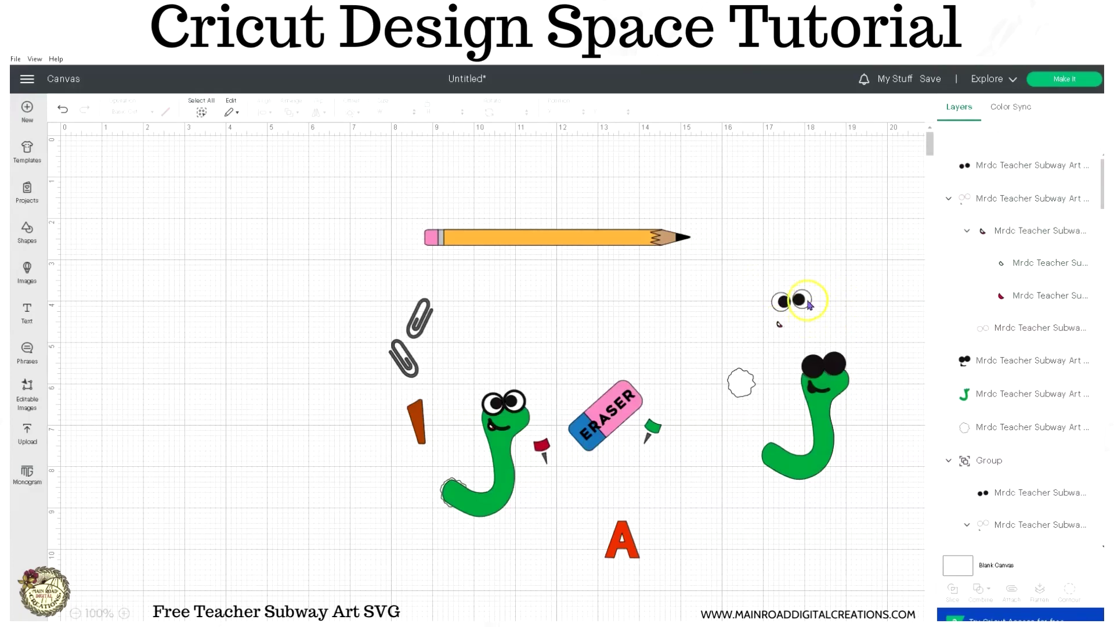
# Ungroup the eye whites from the copy's mouth piece
pyautogui.click(953, 135)
pyautogui.click(953, 135)
pyautogui.click(883, 224)
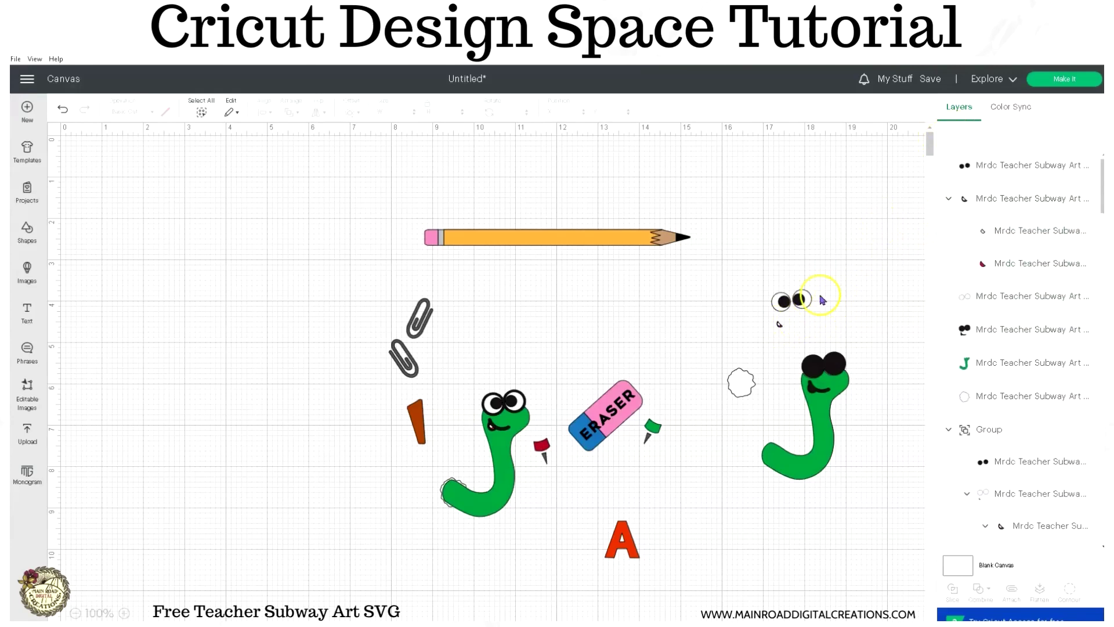
# Slice the black pupils out of the worm copy's eye whites
pyautogui.click(811, 302)
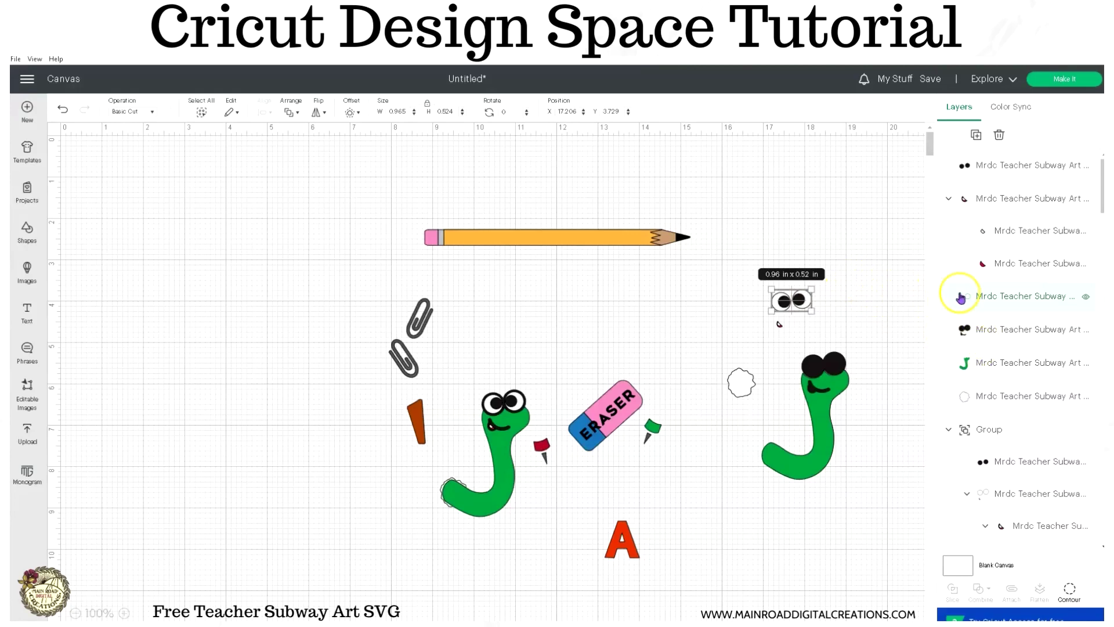
pyautogui.click(985, 463)
pyautogui.click(982, 430)
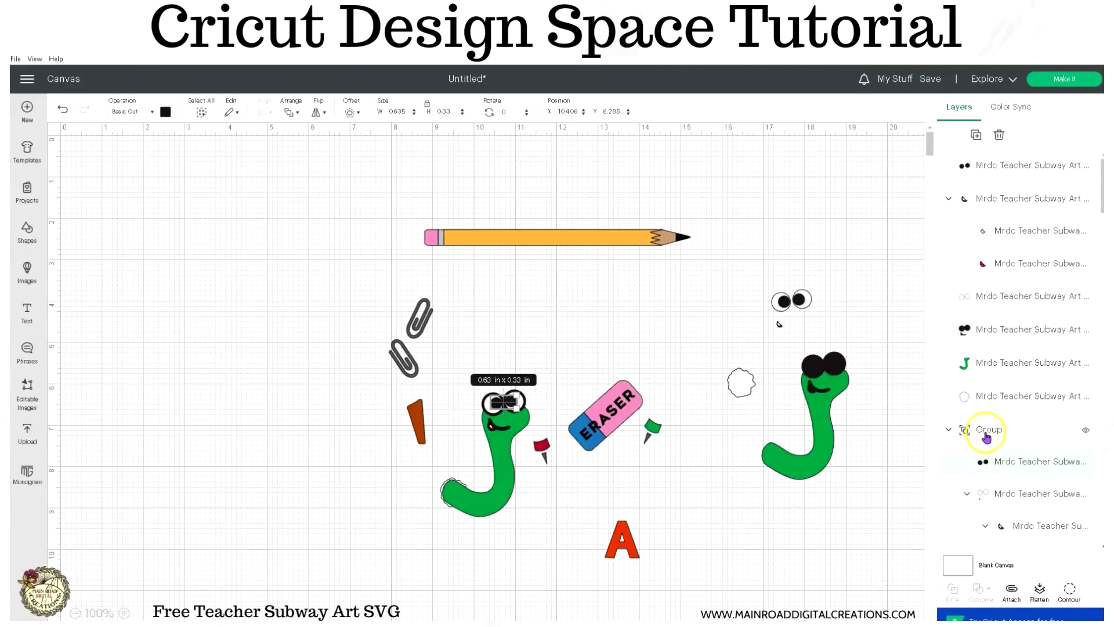
pyautogui.click(811, 256)
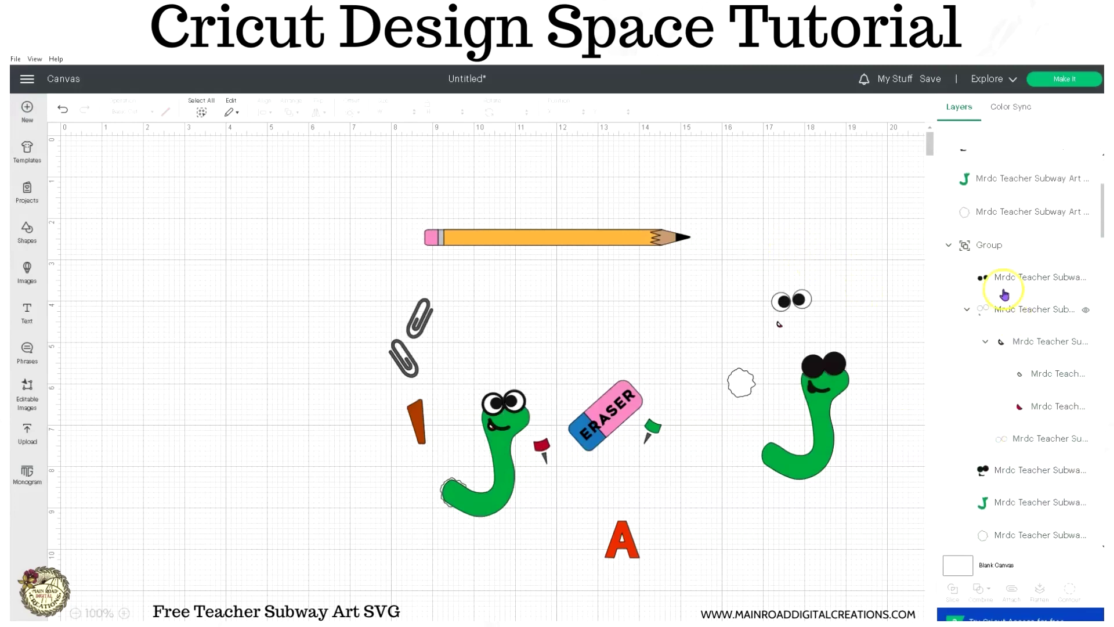
pyautogui.click(987, 279)
pyautogui.click(803, 306)
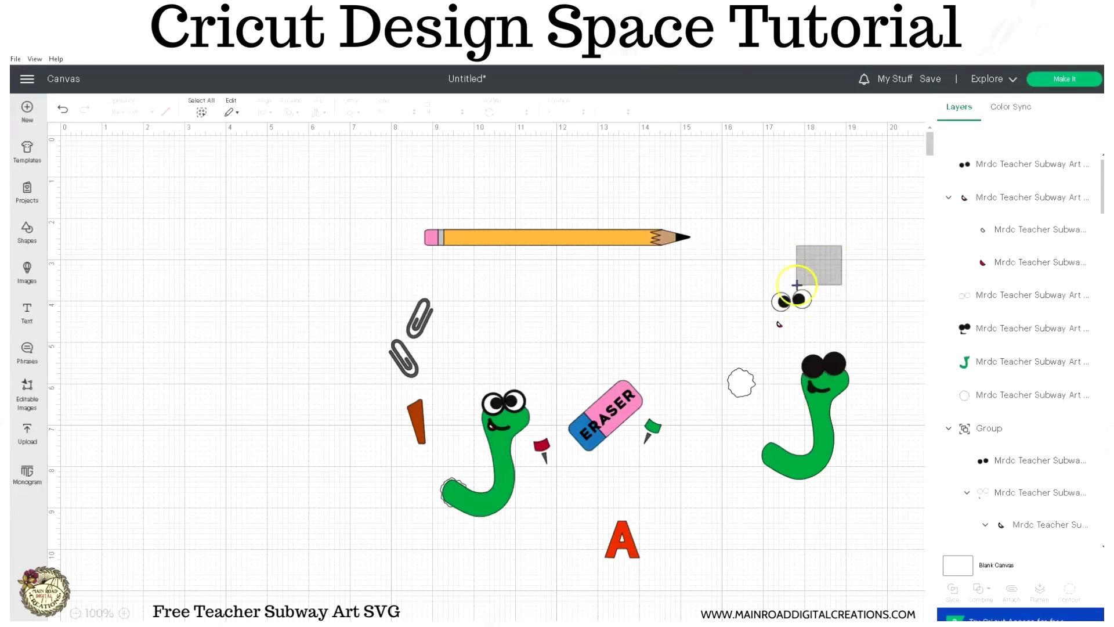
pyautogui.click(858, 284)
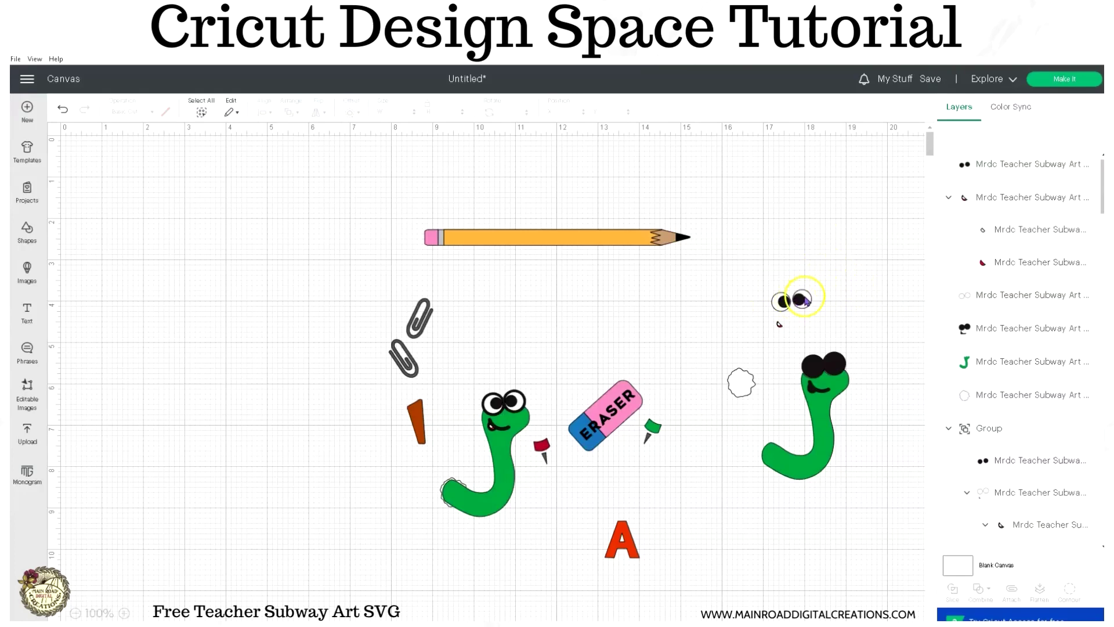
pyautogui.click(805, 301)
pyautogui.click(844, 300)
pyautogui.click(798, 300)
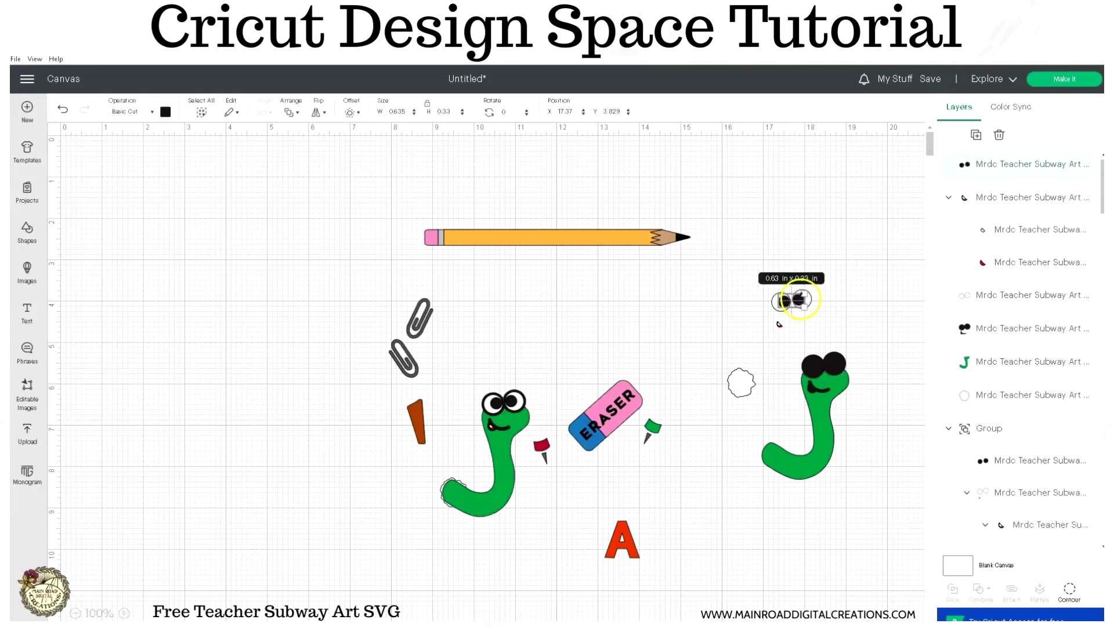
pyautogui.keyDown('shift'); pyautogui.click(774, 312); pyautogui.keyUp('shift')
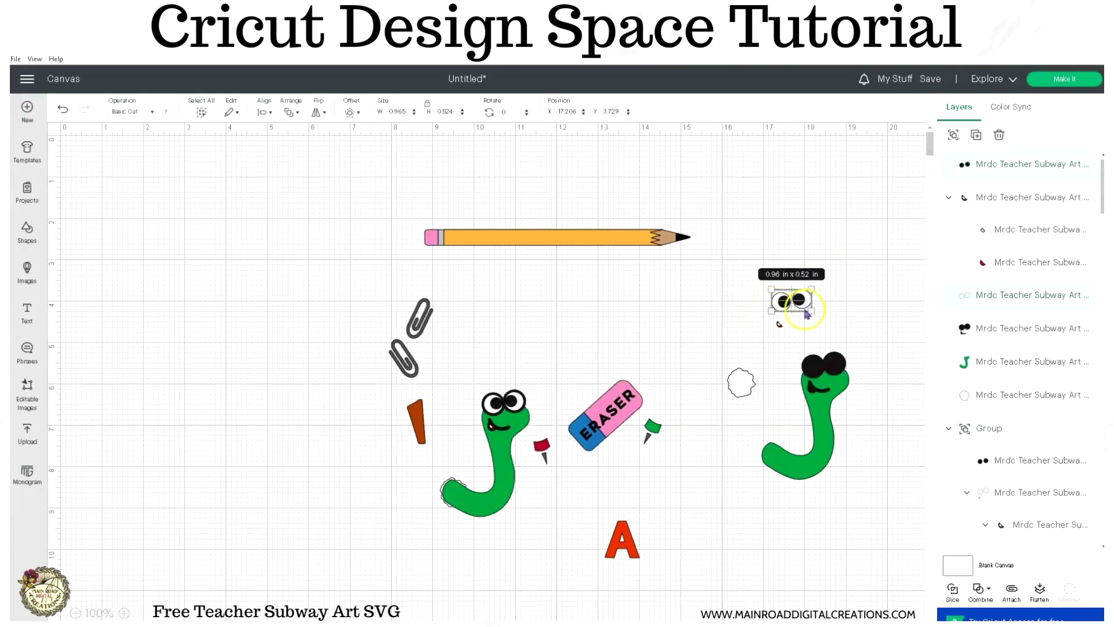
pyautogui.click(948, 597)
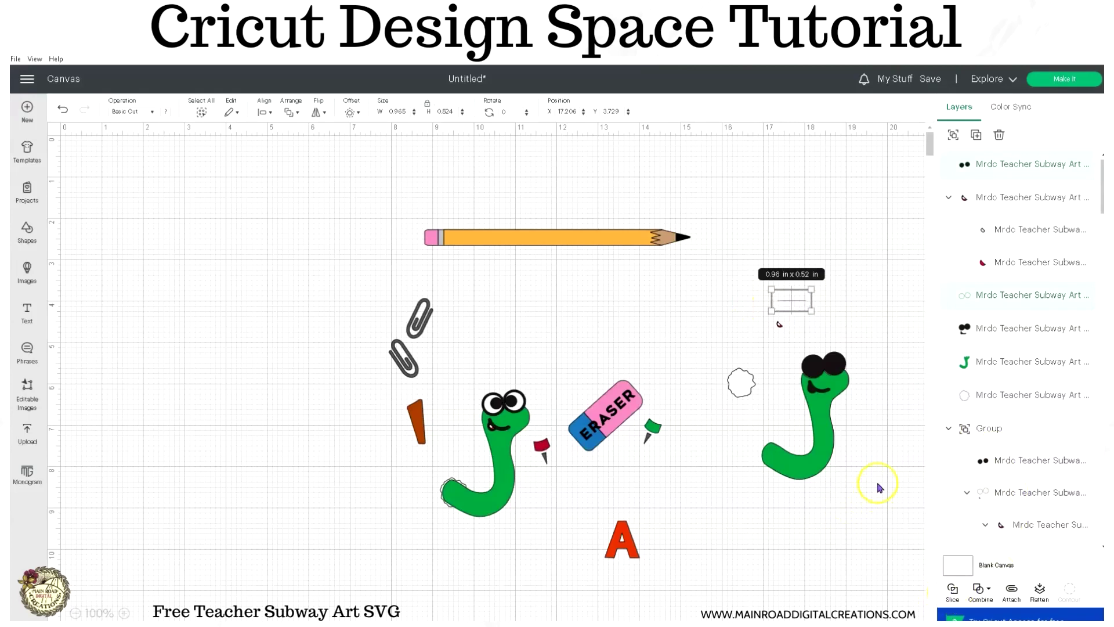
# Pull the sliced eye pieces apart, testing the cut-out whites on the worm's head before placing them just above it
pyautogui.moveTo(815, 306); pyautogui.dragTo(843, 366)
pyautogui.moveTo(795, 302); pyautogui.dragTo(816, 278)
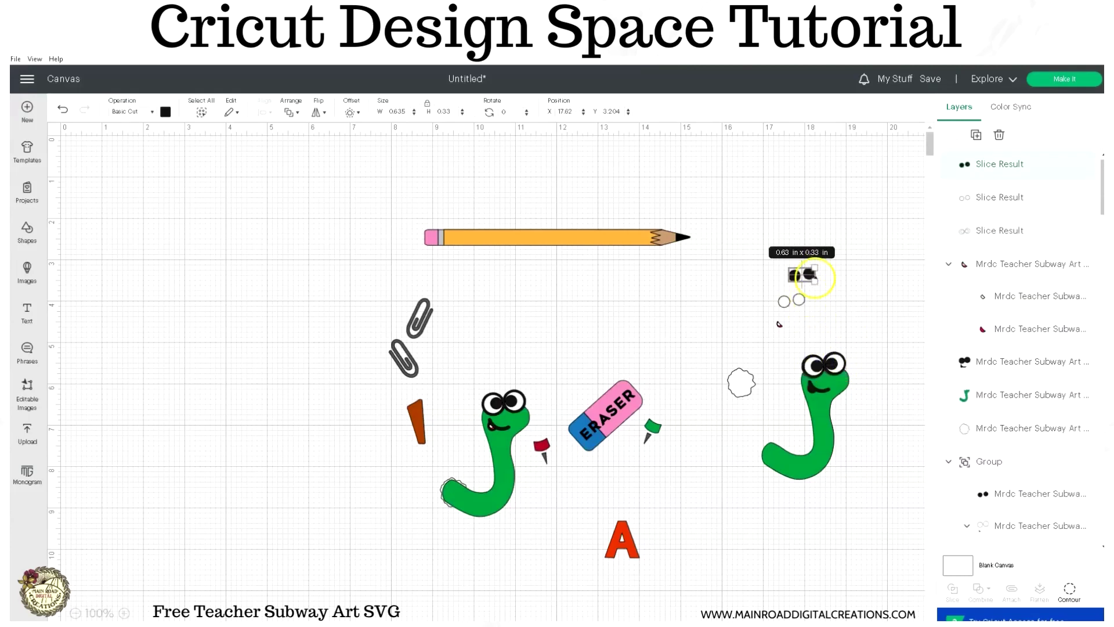
pyautogui.click(818, 371)
pyautogui.moveTo(818, 371); pyautogui.dragTo(819, 372)
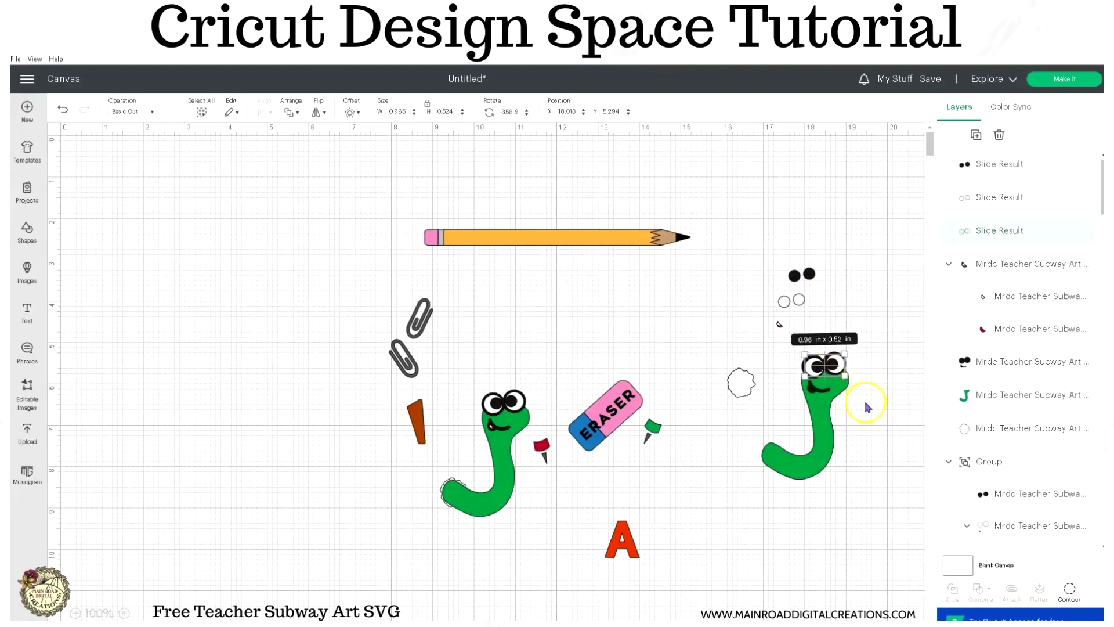
pyautogui.moveTo(828, 364); pyautogui.dragTo(832, 332)
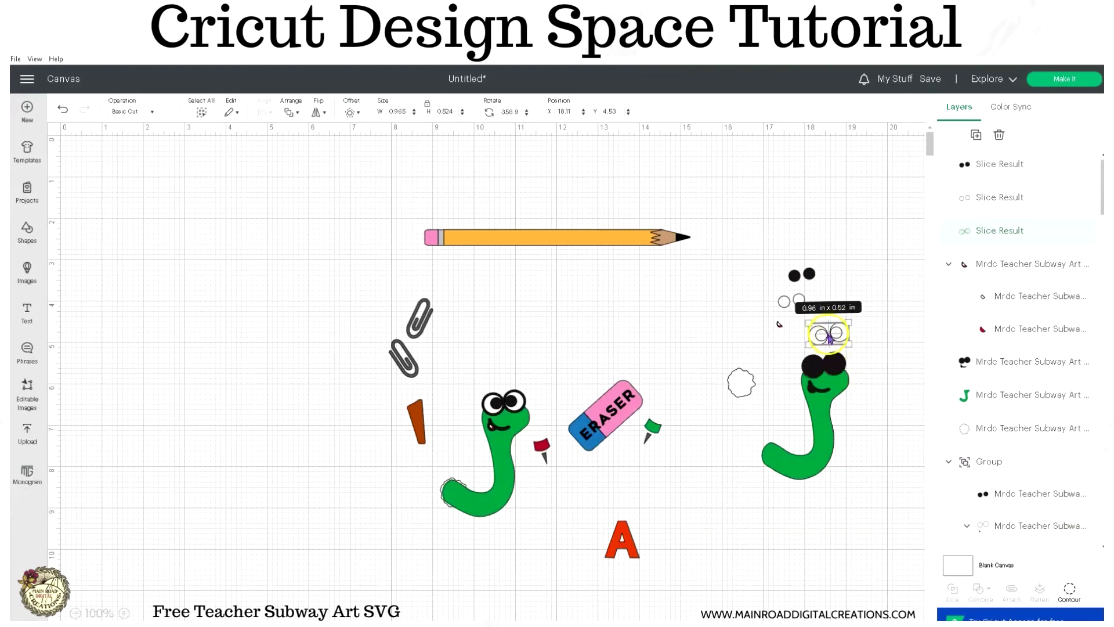
# Examine the pupil holes cut into the sliced eye whites up close
pyautogui.click(123, 613)
pyautogui.click(123, 613)
pyautogui.click(123, 614)
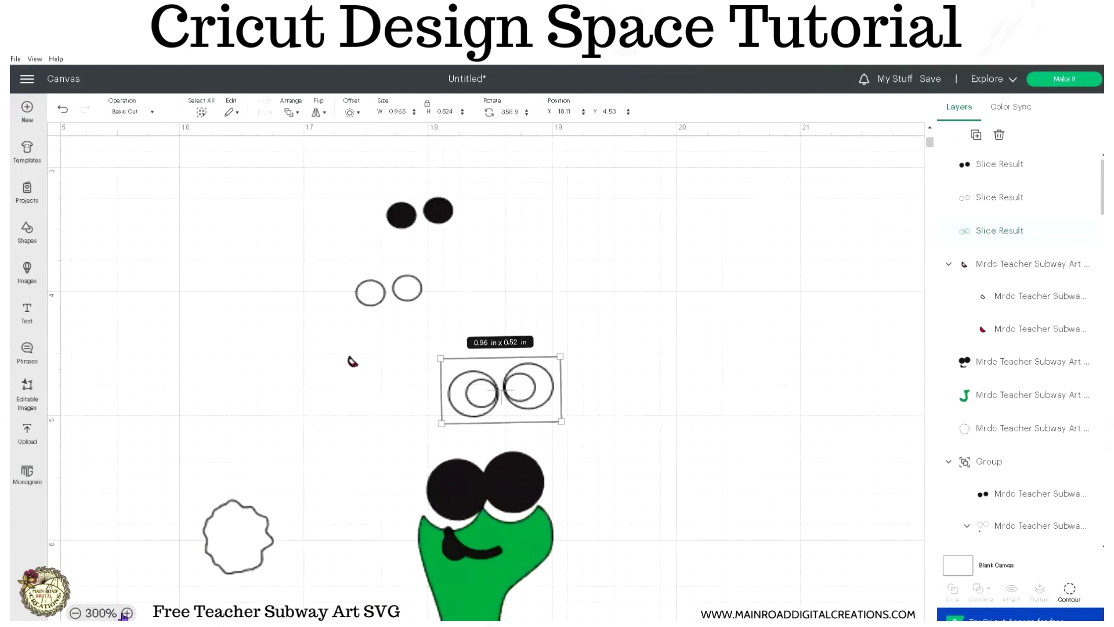
pyautogui.click(123, 613)
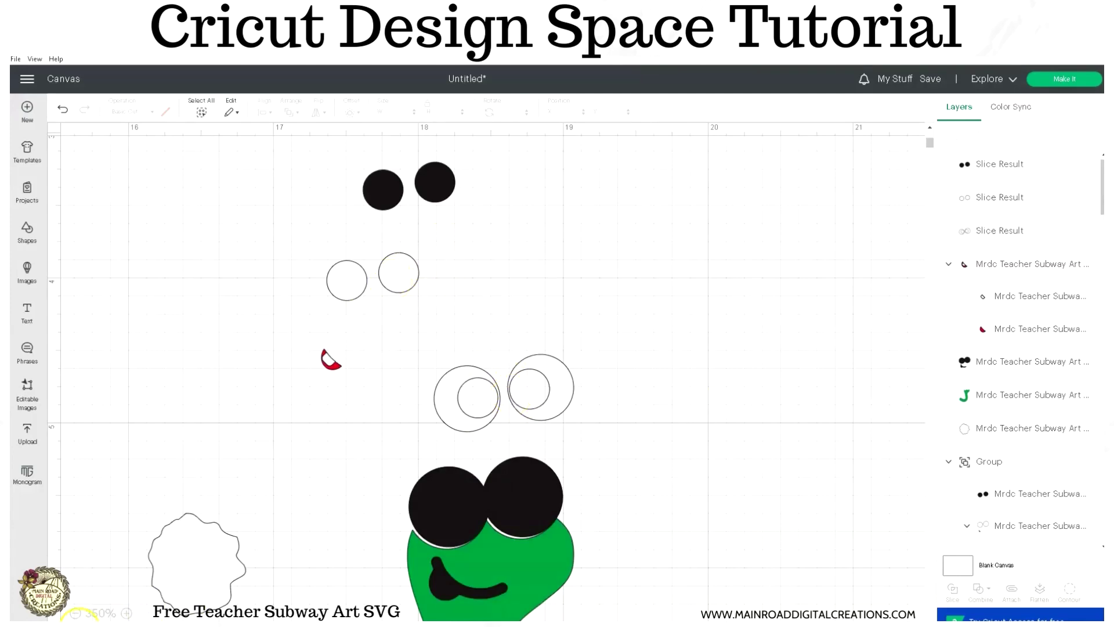
pyautogui.click(76, 614)
pyautogui.click(76, 614)
pyautogui.click(75, 613)
pyautogui.click(75, 613)
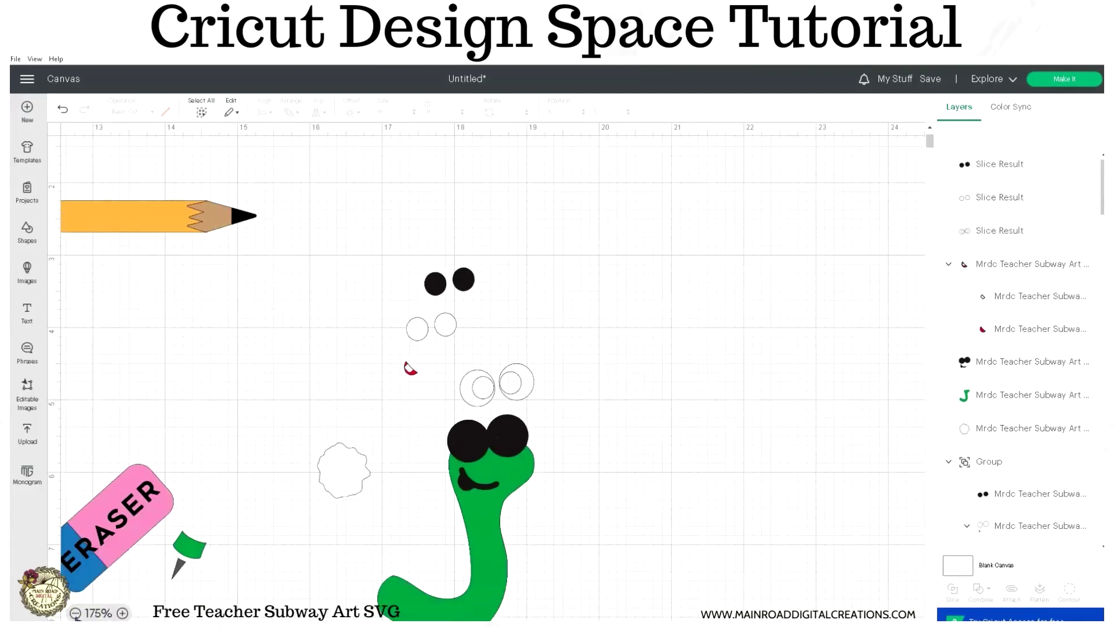
pyautogui.click(75, 613)
pyautogui.click(76, 613)
pyautogui.click(76, 613)
pyautogui.hscroll(-5, 108, 613)
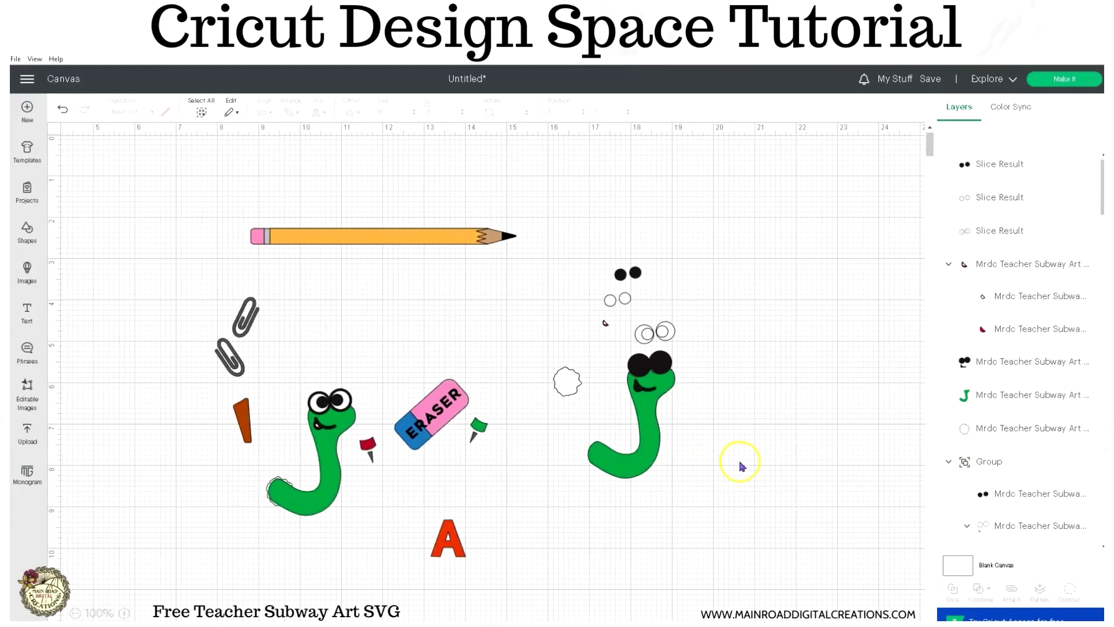
# Place the wavy-edged circle around the tail tip of the worm copy
pyautogui.moveTo(712, 522); pyautogui.dragTo(584, 260)
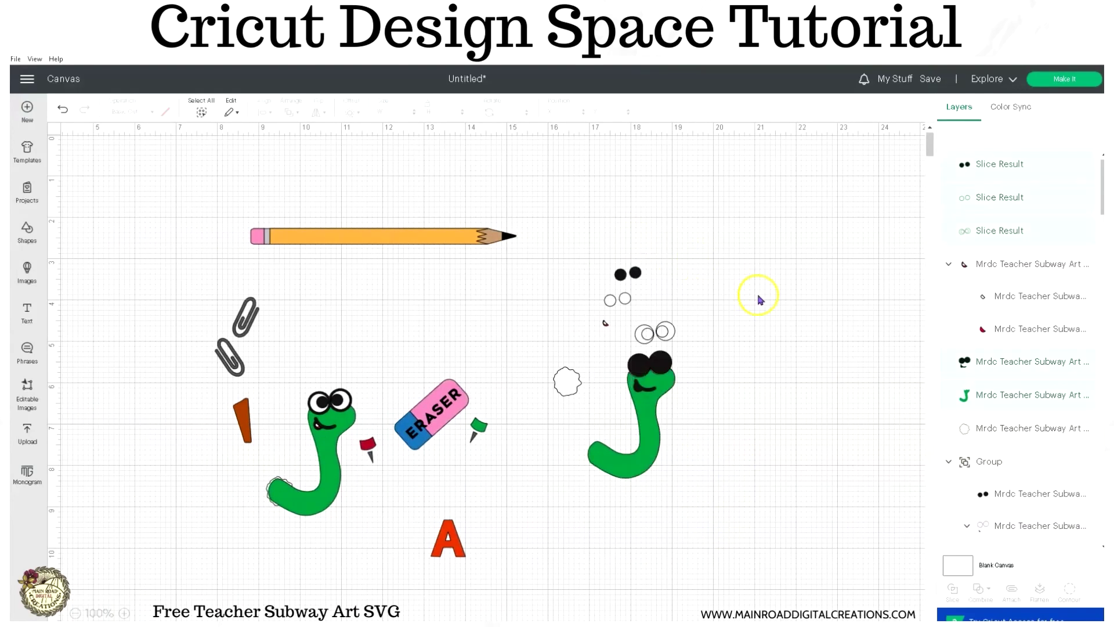
pyautogui.click(578, 388)
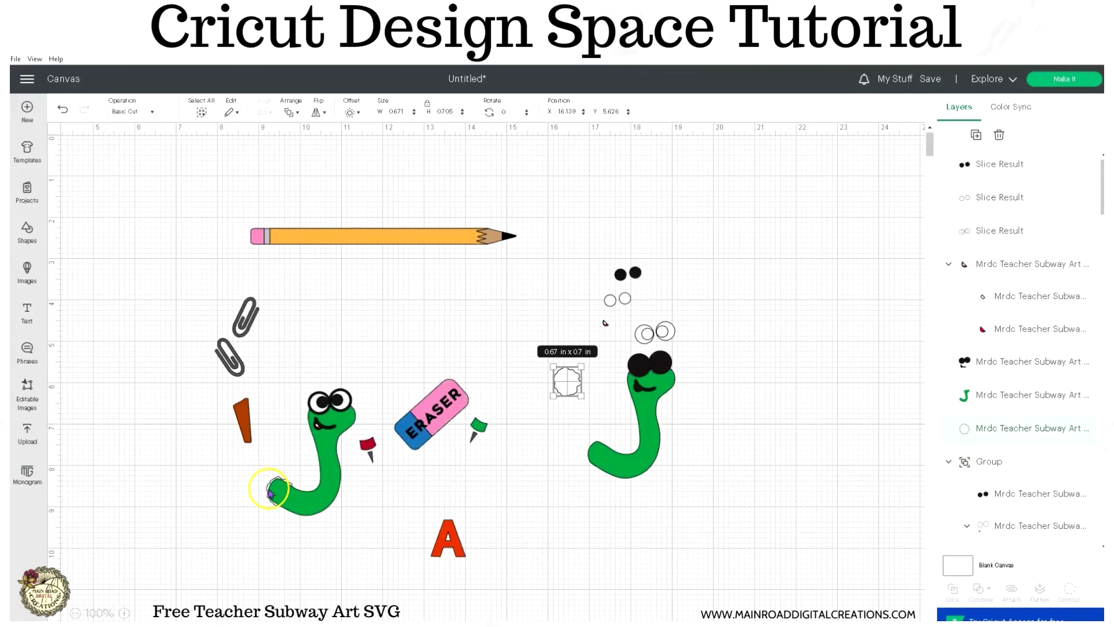
pyautogui.moveTo(567, 389); pyautogui.dragTo(597, 460)
pyautogui.click(707, 469)
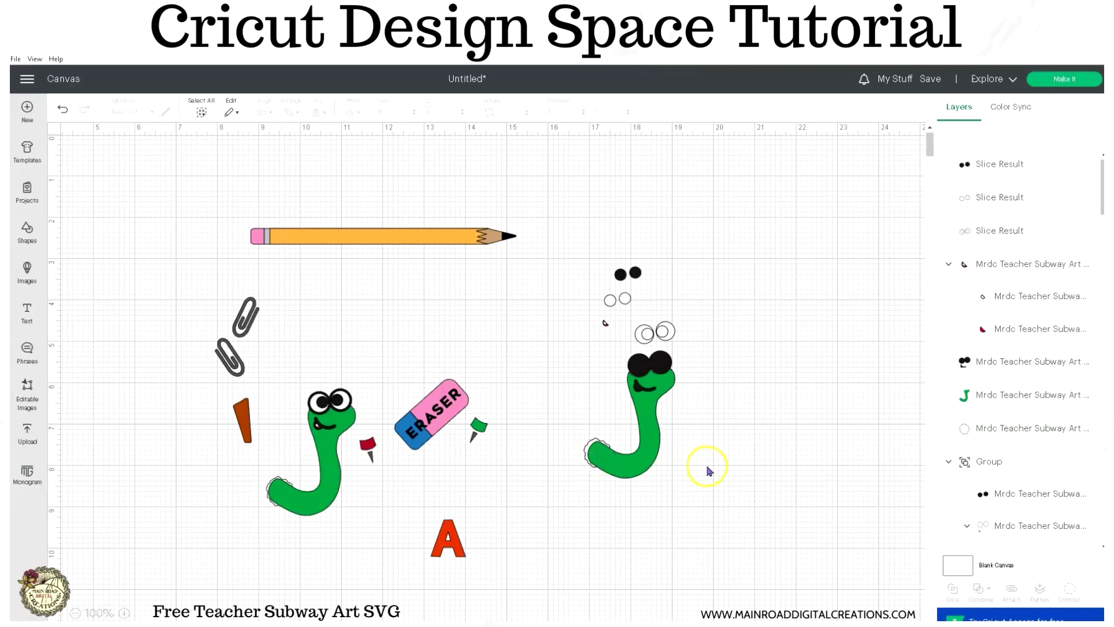
# Place the eye whites with the cut-out pupil holes over the black eyes on the worm copy's head
pyautogui.moveTo(663, 332); pyautogui.dragTo(667, 369)
pyautogui.click(700, 380)
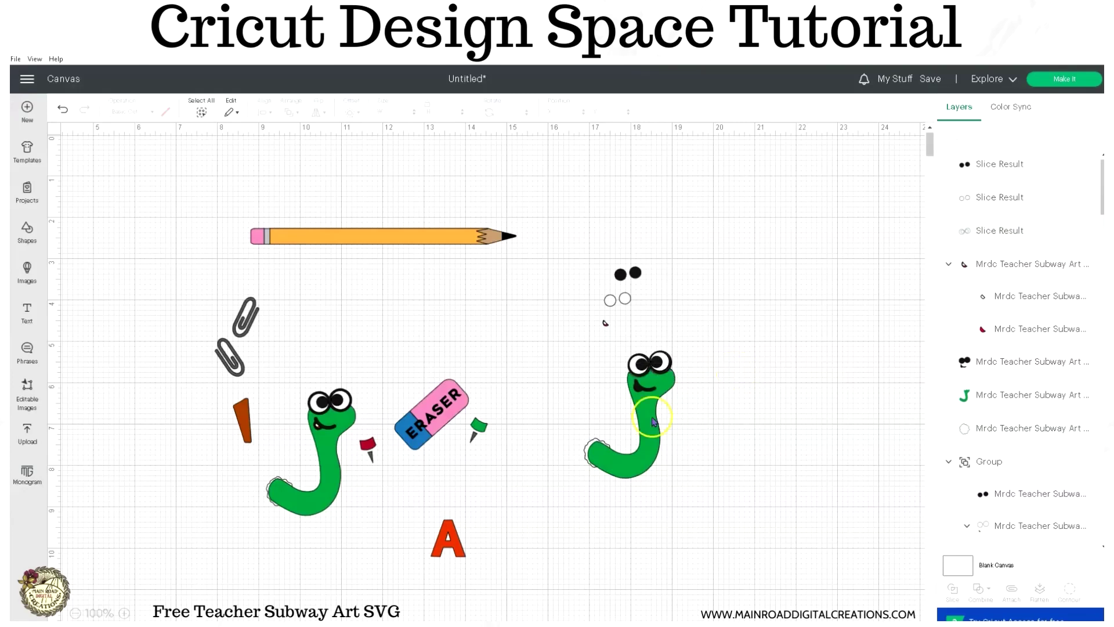
# Examine the worm copy's loose red-and-white mouth piece up close and shift it slightly to the right beneath the spare white circles
pyautogui.click(606, 327)
pyautogui.click(123, 613)
pyautogui.click(123, 613)
pyautogui.click(123, 613)
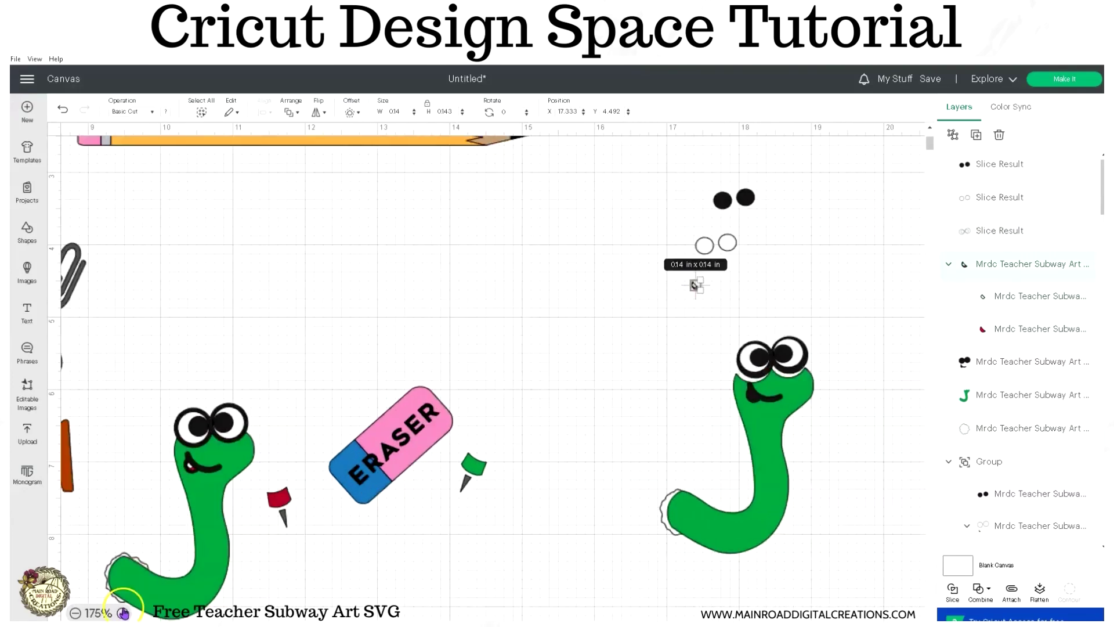
pyautogui.click(124, 613)
pyautogui.click(123, 613)
pyautogui.click(124, 613)
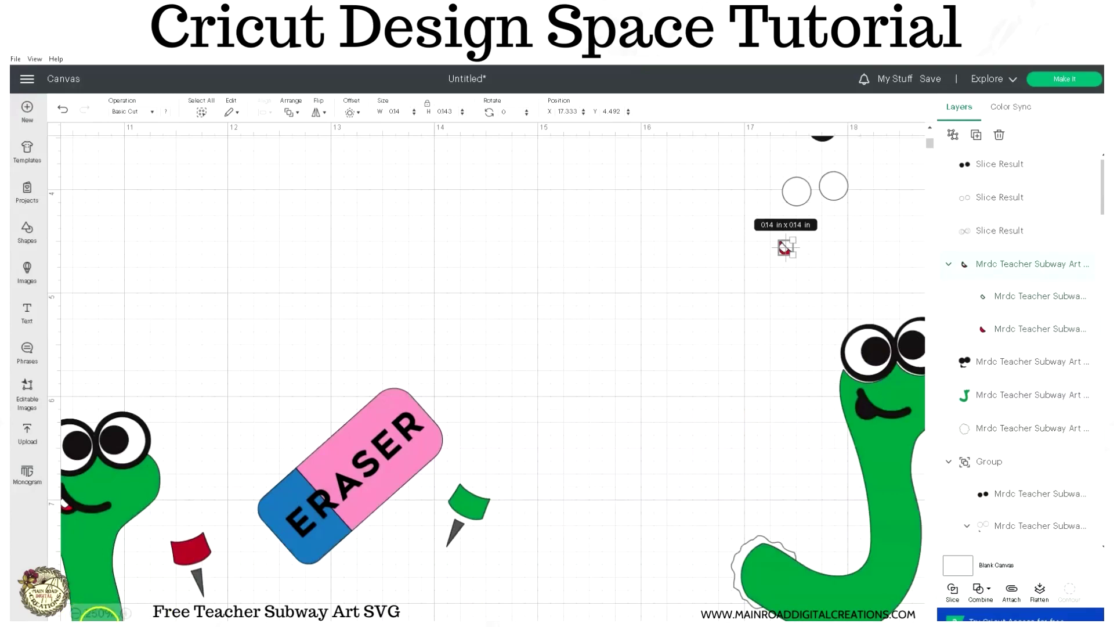
pyautogui.moveTo(105, 626); pyautogui.dragTo(112, 625)
pyautogui.click(770, 224)
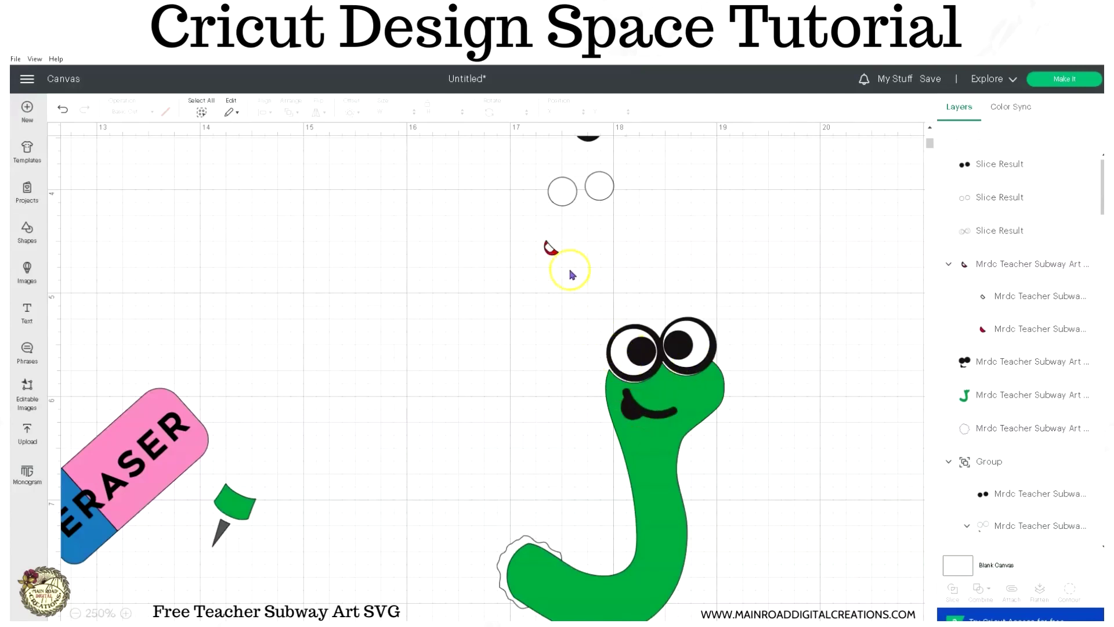
pyautogui.click(551, 249)
pyautogui.moveTo(544, 250)
pyautogui.mouseDown()
pyautogui.moveTo(629, 414)
pyautogui.moveTo(566, 249)
pyautogui.mouseUp()
pyautogui.click(739, 273)
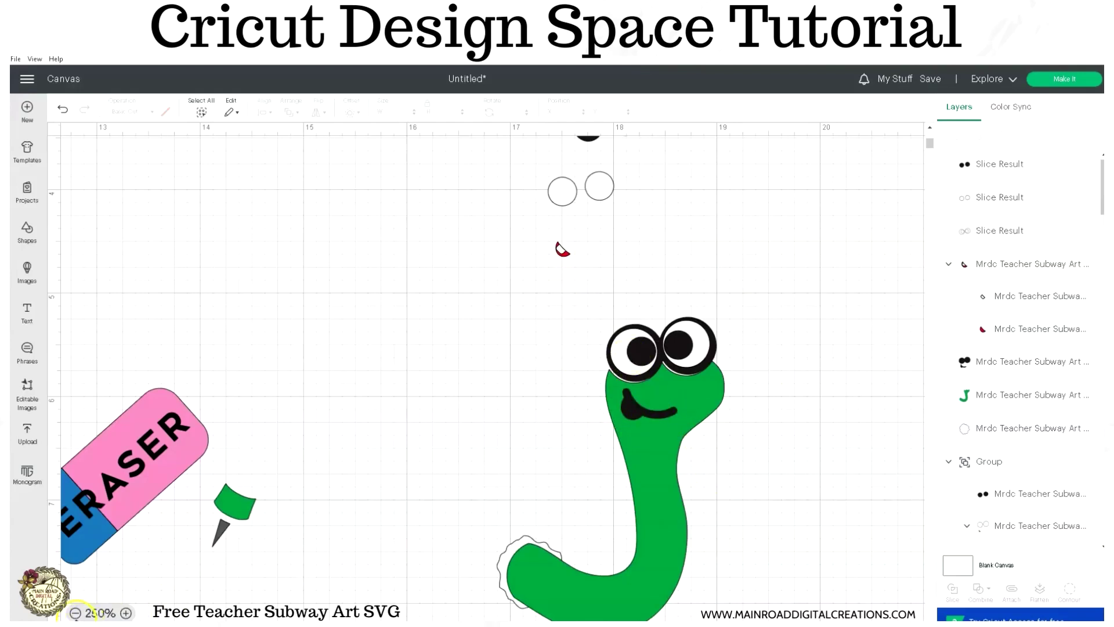
# Delete the whole worm copy together with its spare eye circles, loose mouth piece and wavy-edged circle
pyautogui.click(75, 613)
pyautogui.click(75, 613)
pyautogui.click(75, 613)
pyautogui.click(75, 613)
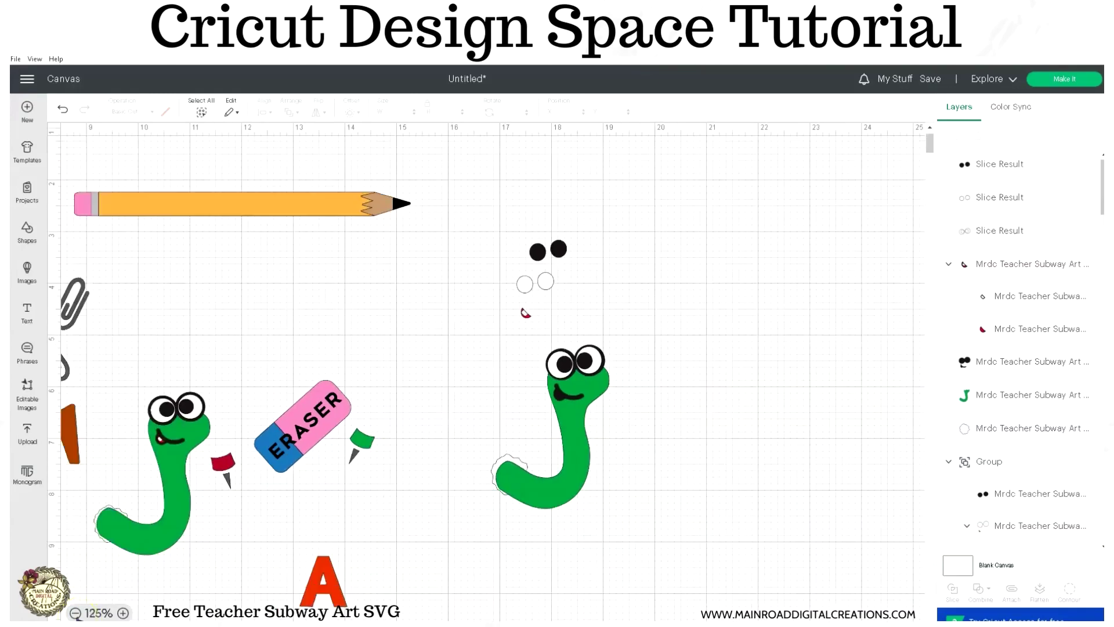
pyautogui.click(76, 614)
pyautogui.hscroll(-5, 116, 615)
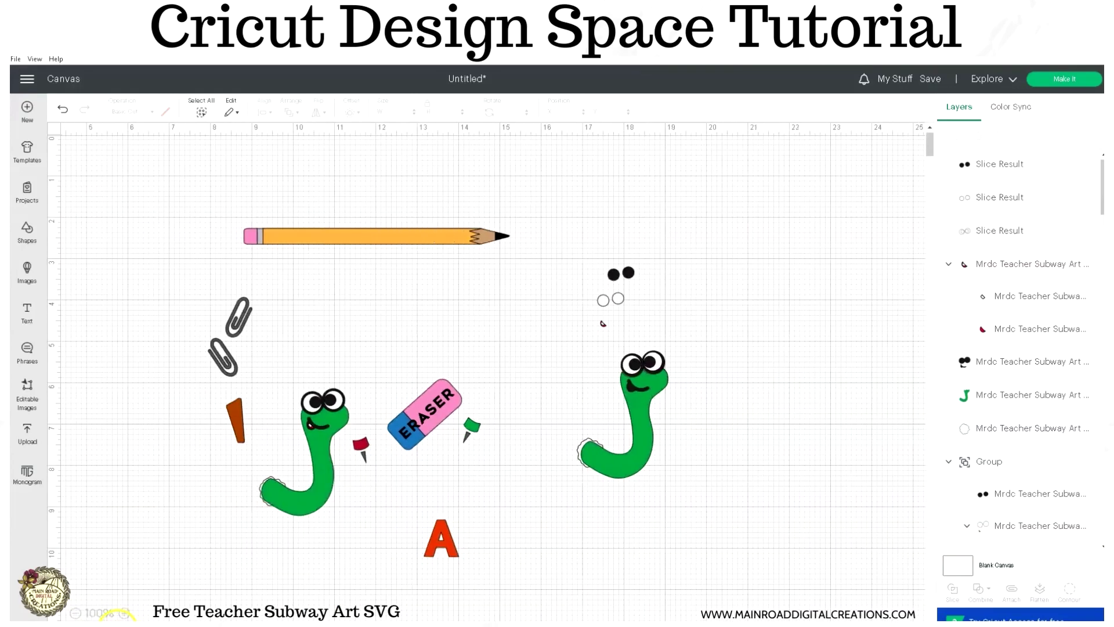
pyautogui.moveTo(622, 227); pyautogui.dragTo(709, 506)
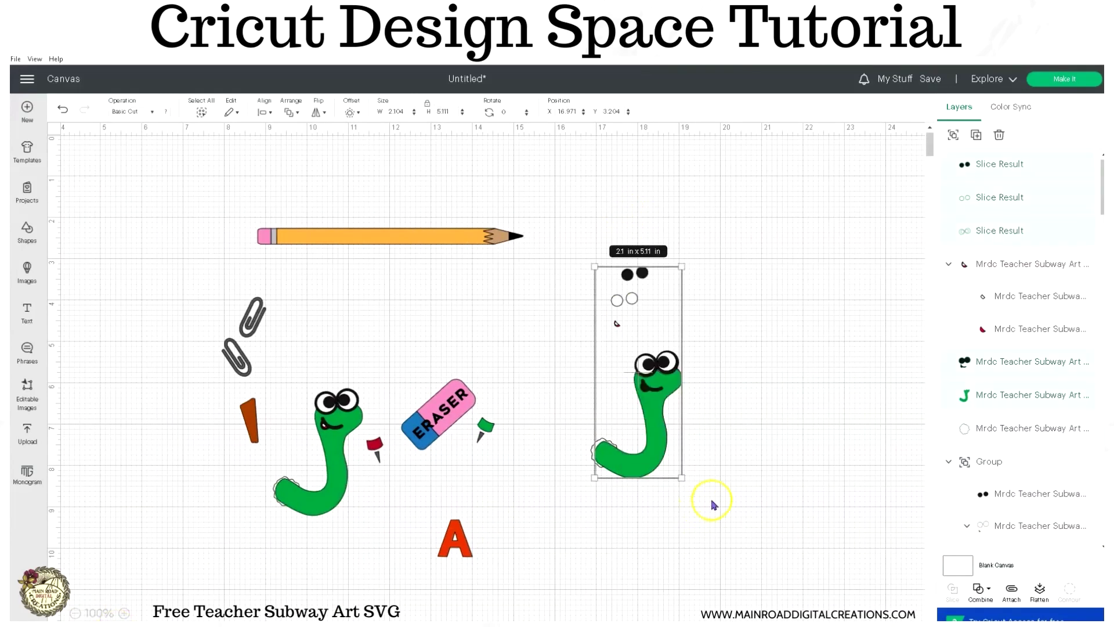
pyautogui.click(1000, 135)
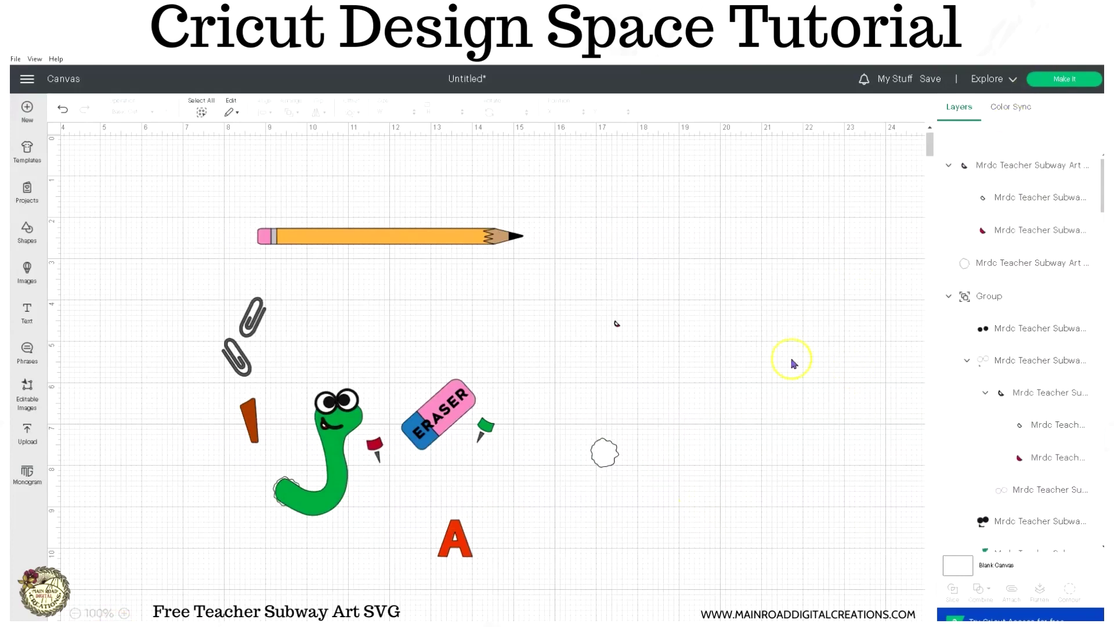
pyautogui.moveTo(654, 352); pyautogui.dragTo(598, 260)
pyautogui.click(1000, 135)
pyautogui.moveTo(657, 481); pyautogui.dragTo(577, 413)
pyautogui.click(999, 135)
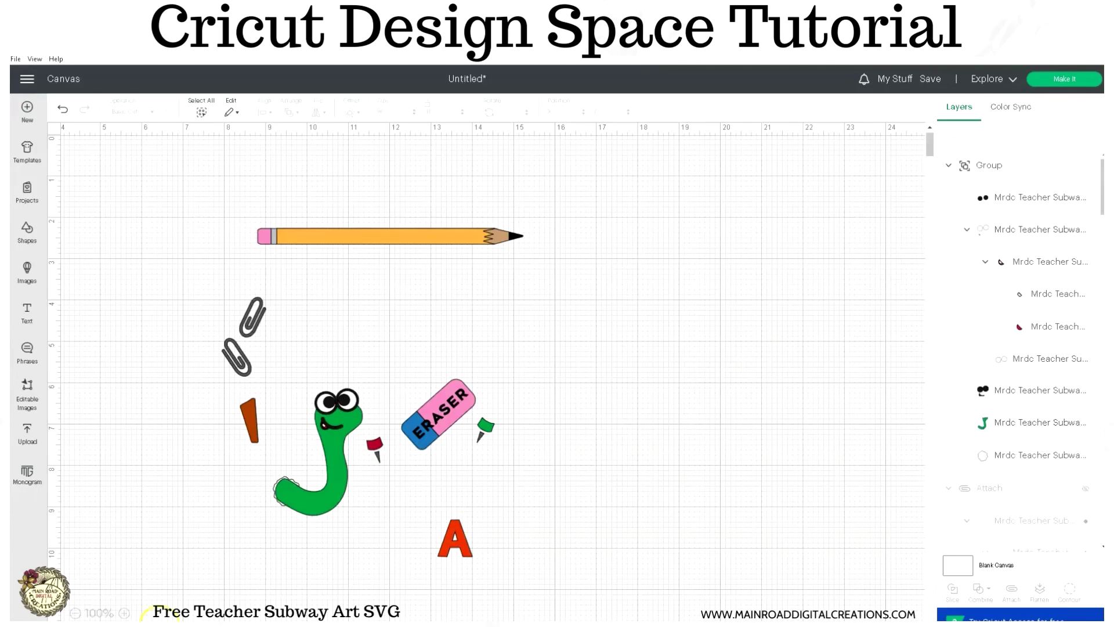
# Select the eraser and look through the layer list from its blue and pink layers up to the hidden attached pieces
pyautogui.hscroll(-5, 216, 514)
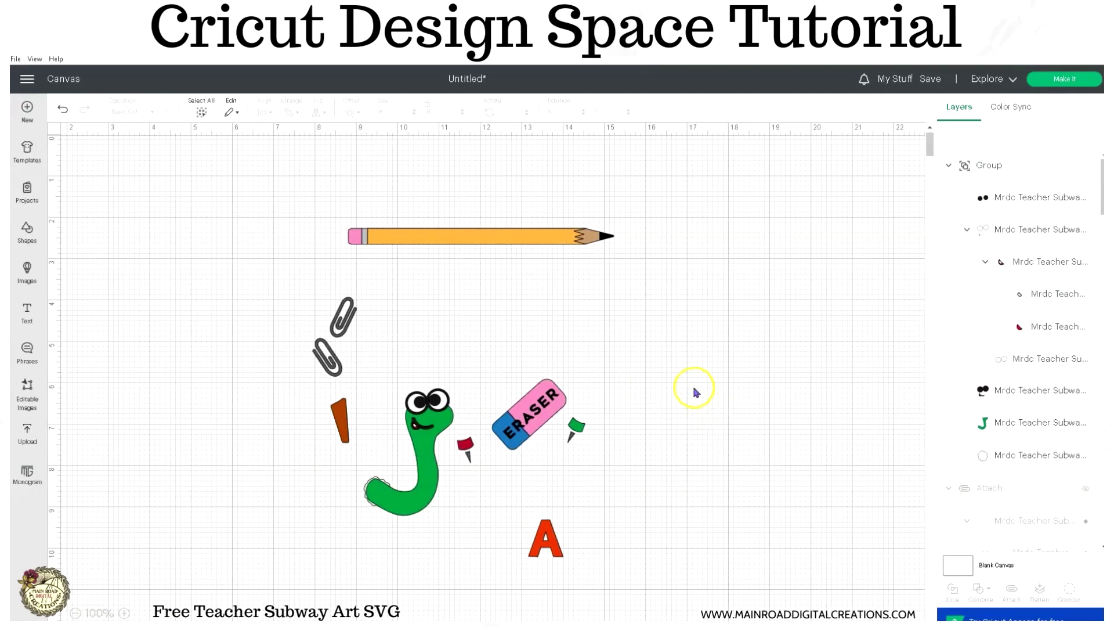
pyautogui.click(539, 430)
pyautogui.click(518, 453)
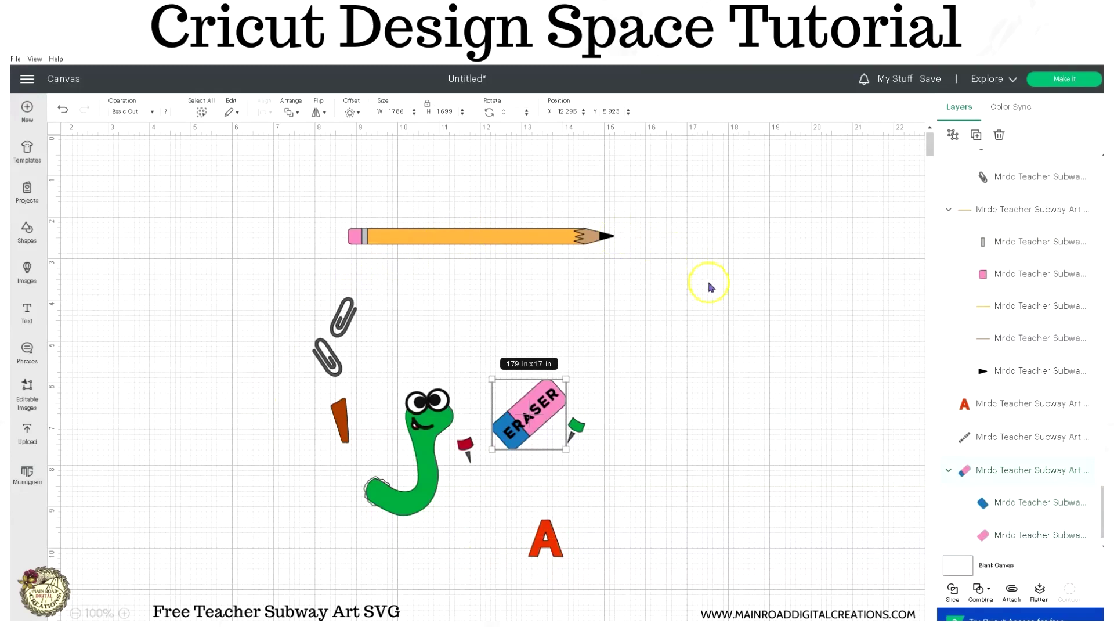
pyautogui.scroll(10, 1074, 232)
pyautogui.scroll(5, 1072, 244)
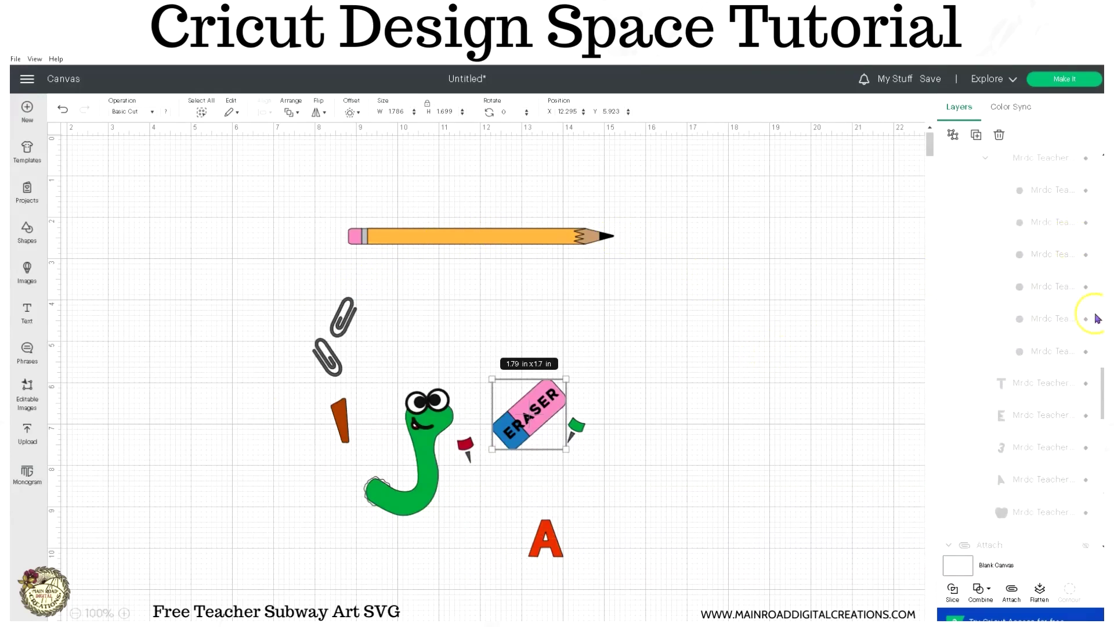